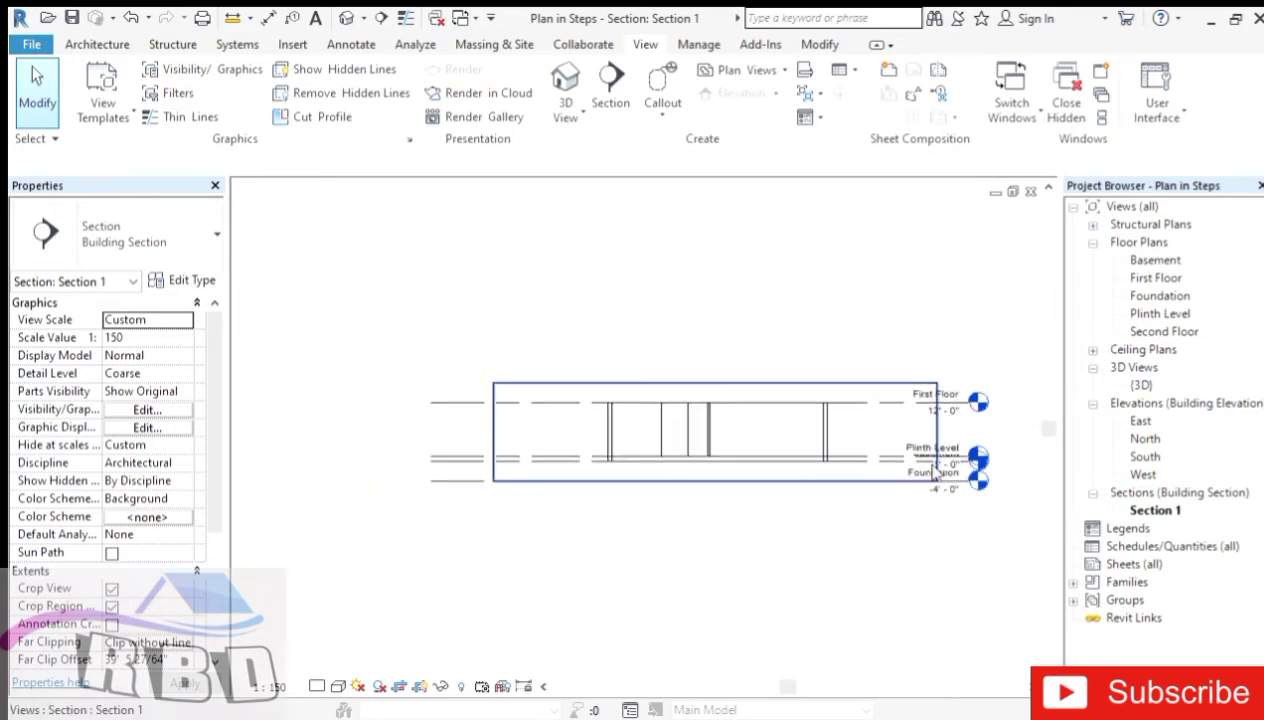
Examine how the floor slab sits between the outer walls at Plinth Level in the Section 1 view.
scroll(930, 472, "up", 5)
scroll(928, 472, "down", 3)
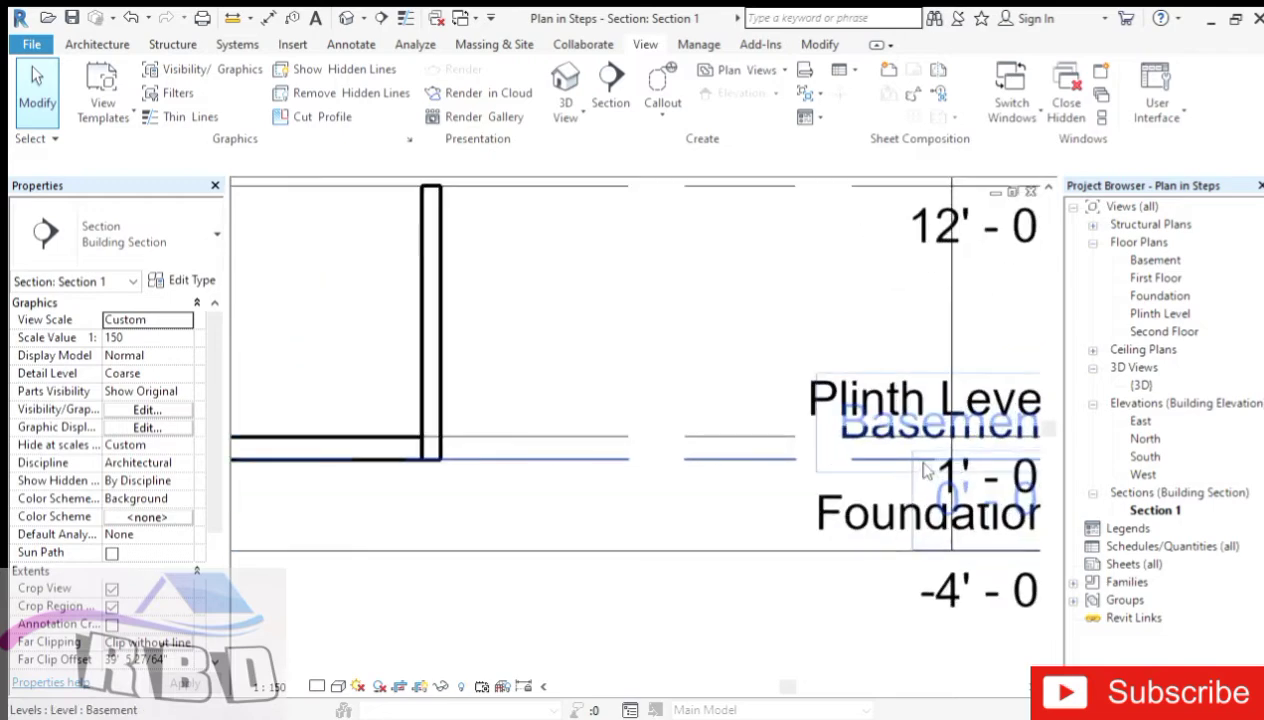
left_click(548, 461)
scroll(498, 499, "down", 3)
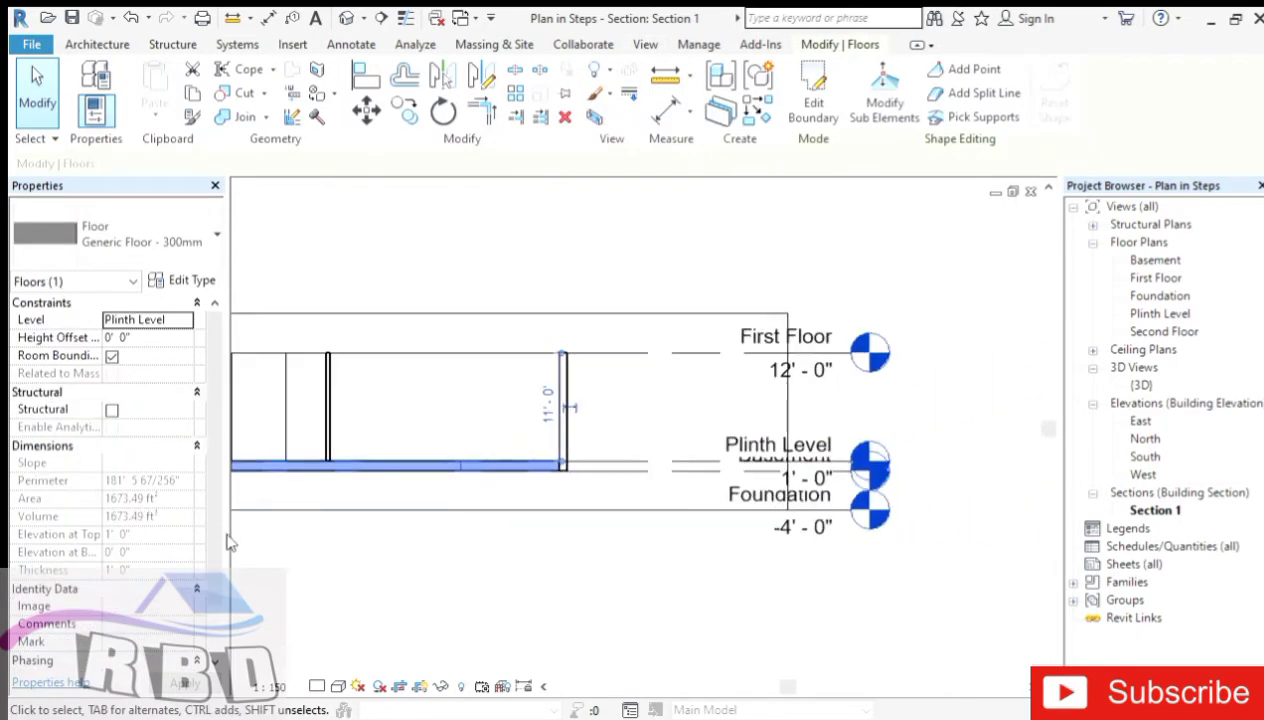
scroll(928, 570, "down", 2)
scroll(397, 516, "up", 3)
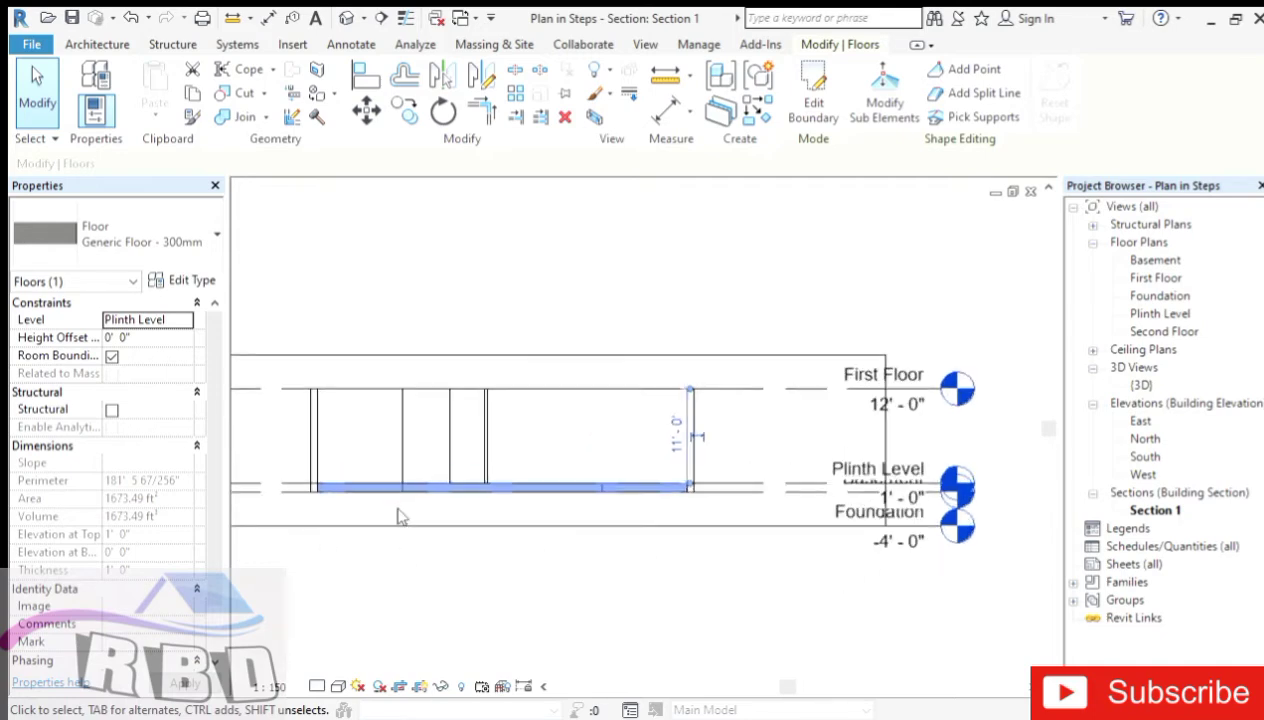
left_click(444, 570)
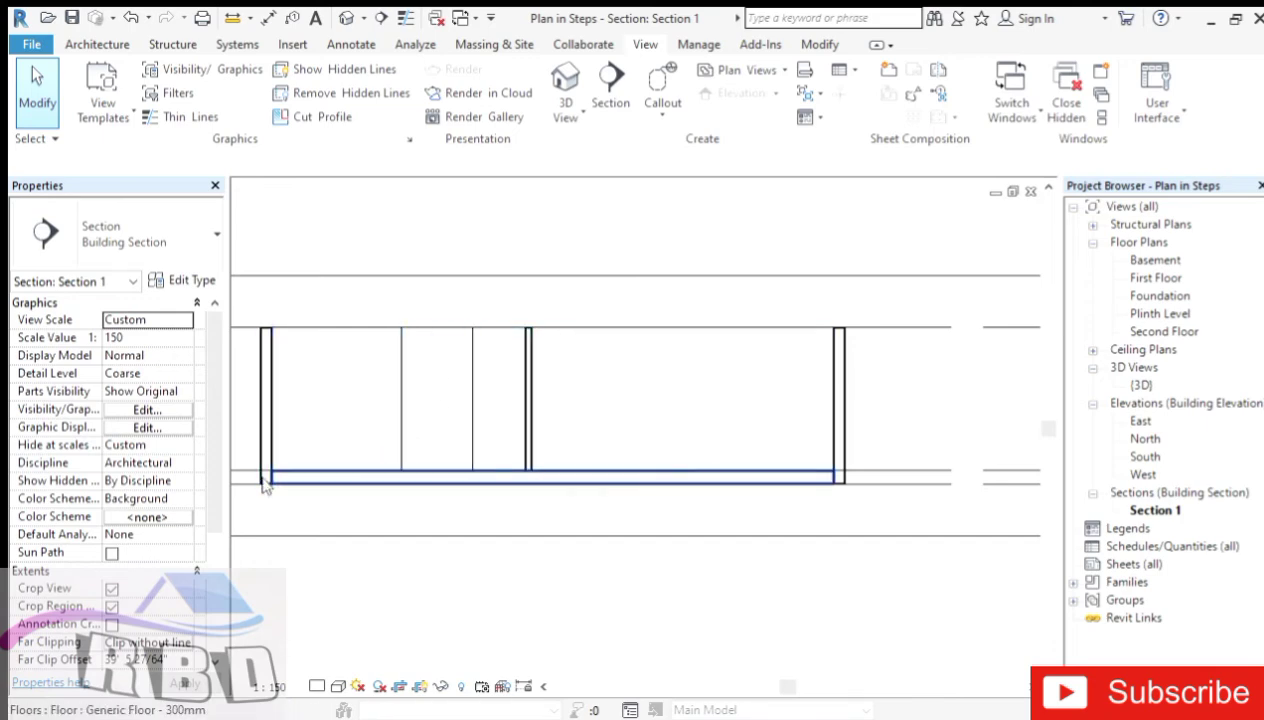
left_click(274, 485)
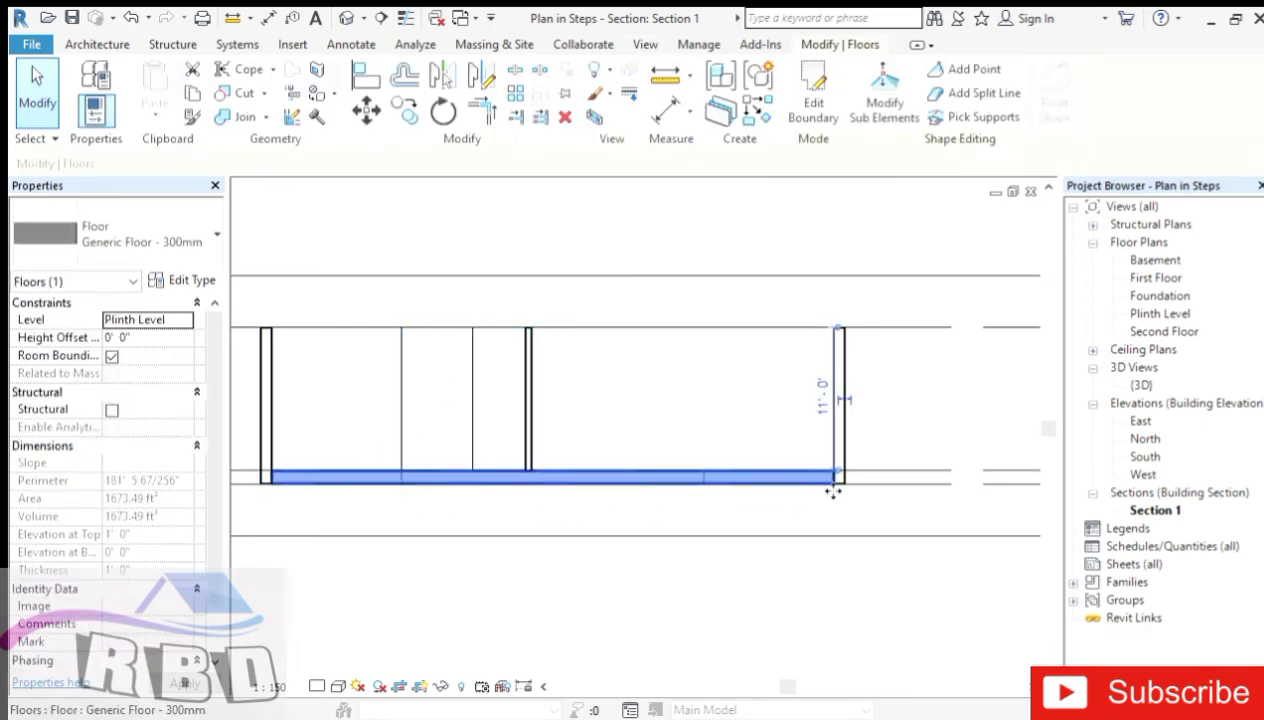
scroll(655, 640, "down", 3)
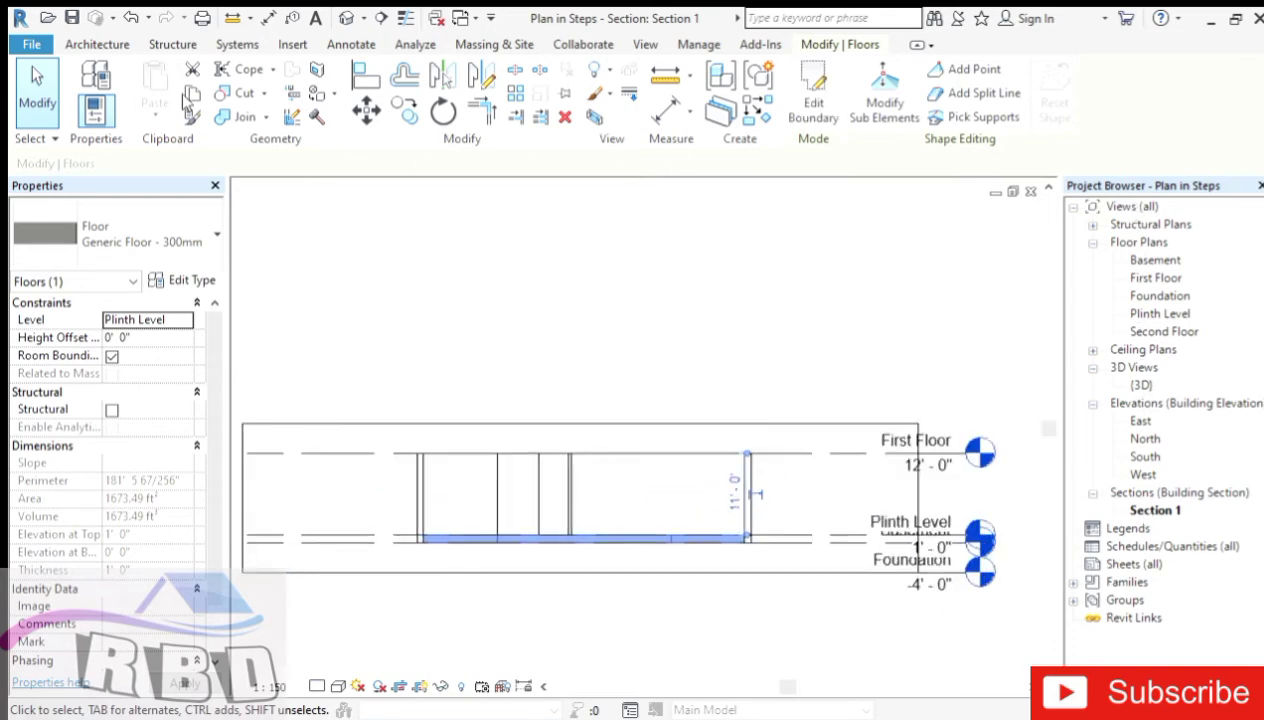
Open the Basement floor plan and clear the floor selection.
left_click(97, 45)
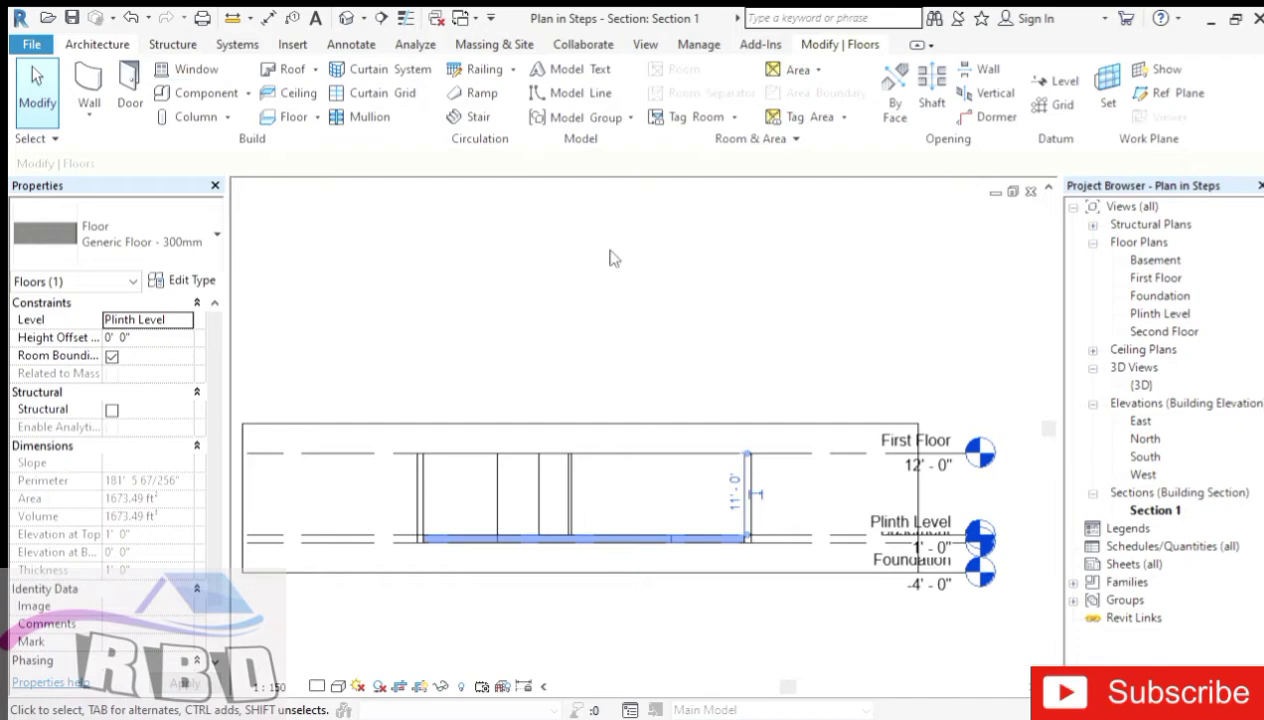
double_click(1155, 261)
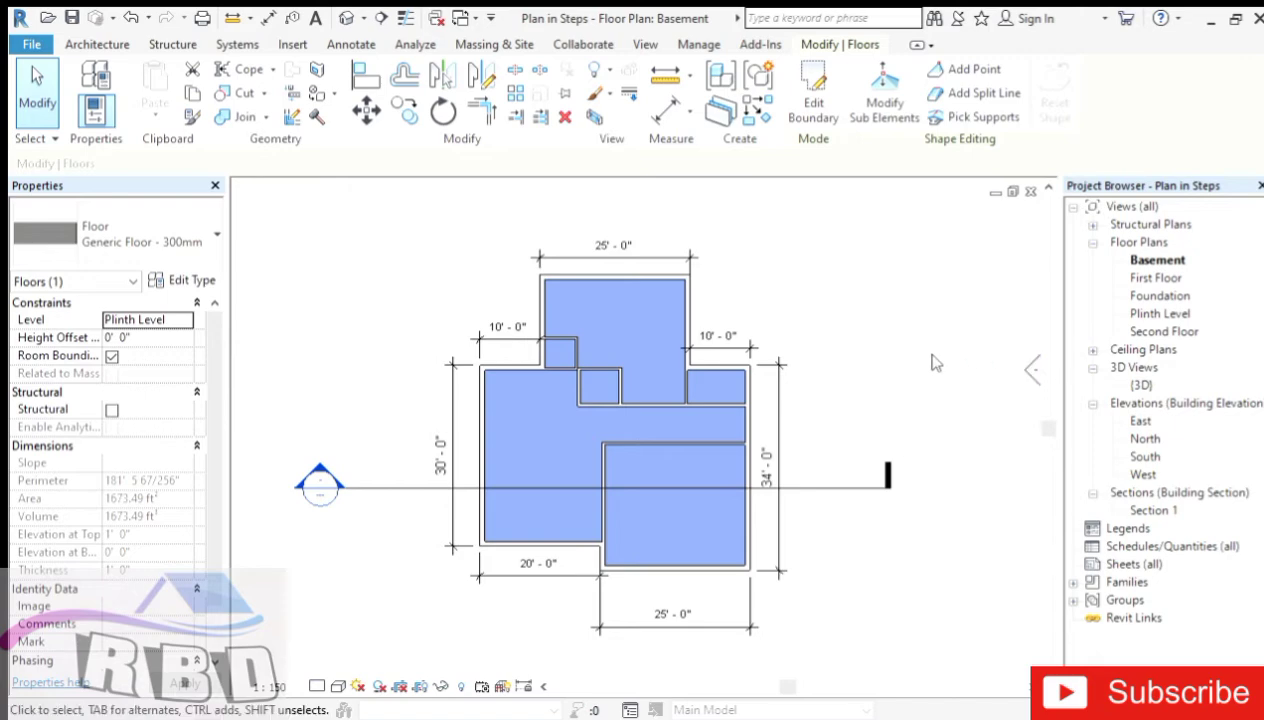
key("Escape")
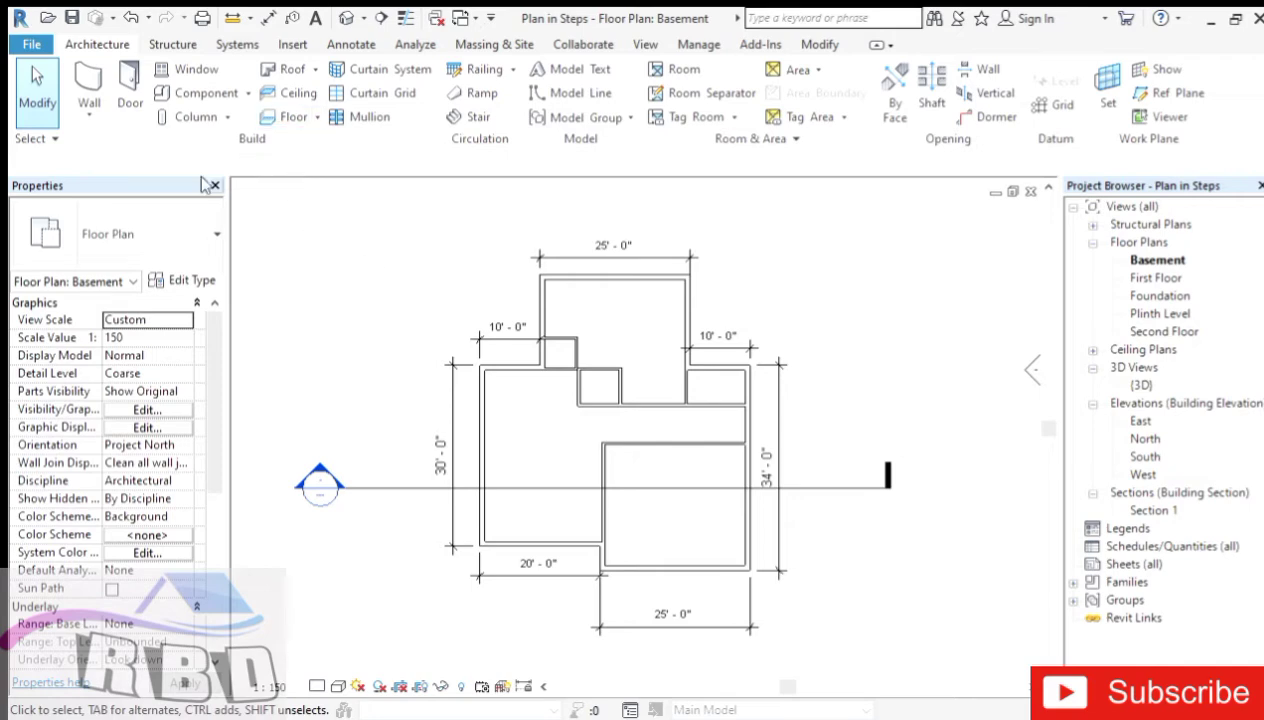
Start a sketched ceiling on the Basement level and draw a closed boundary along the outer wall faces, corner to corner.
left_click(299, 95)
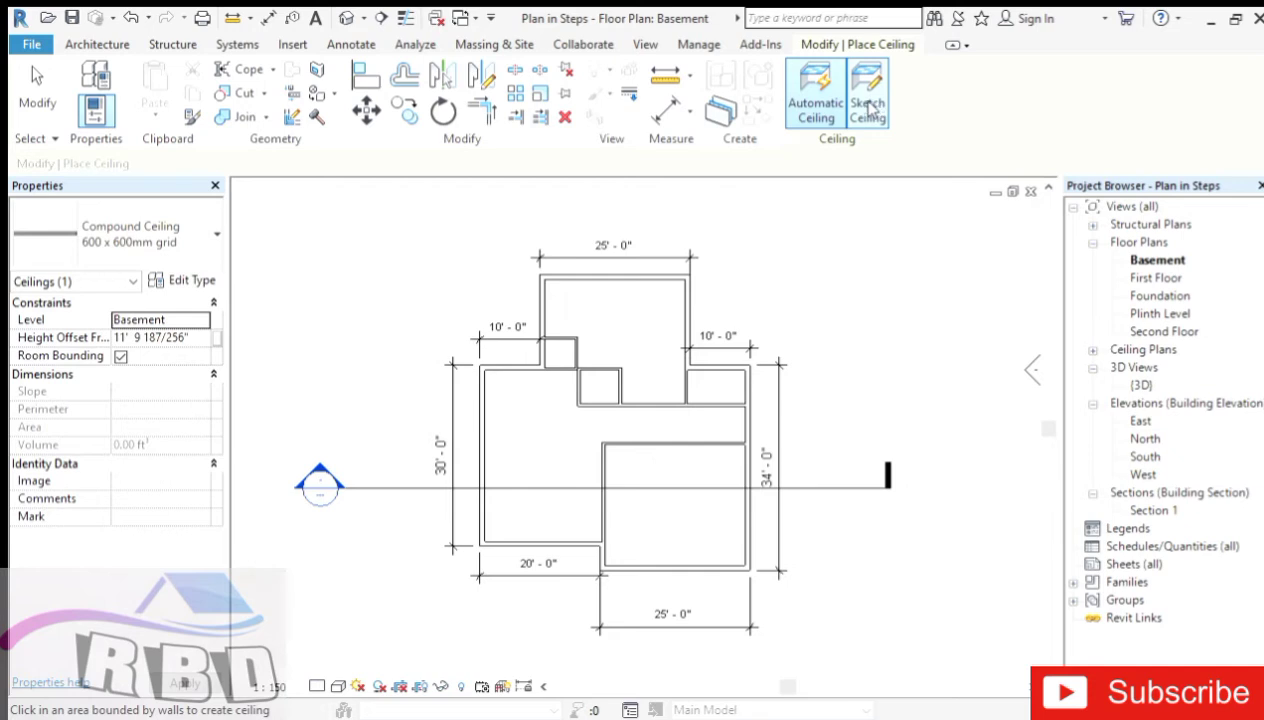
left_click(869, 108)
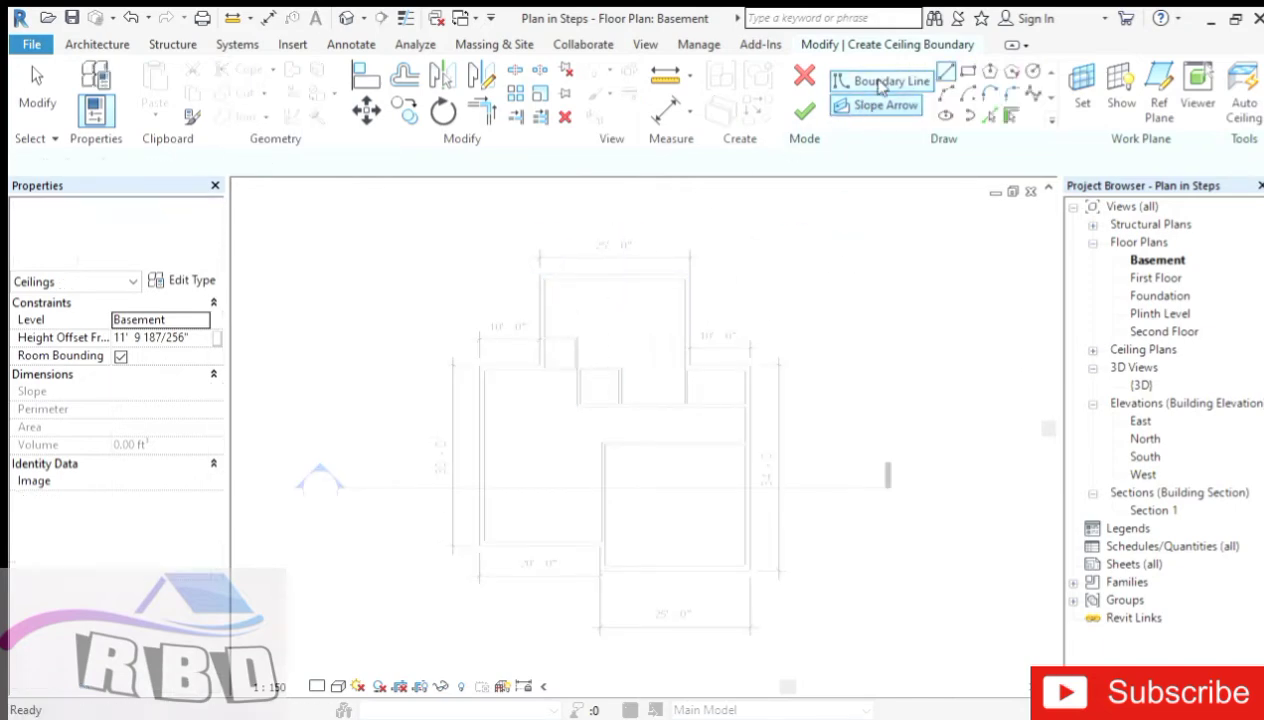
left_click(880, 82)
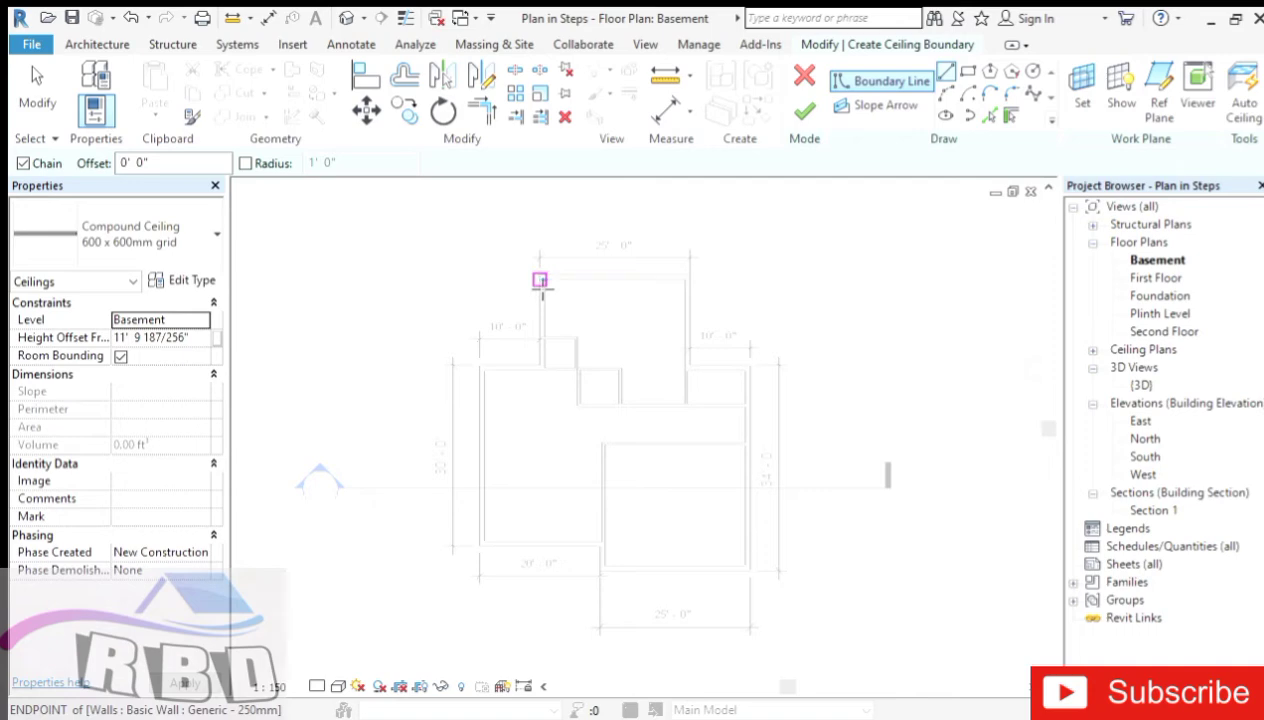
left_click(540, 276)
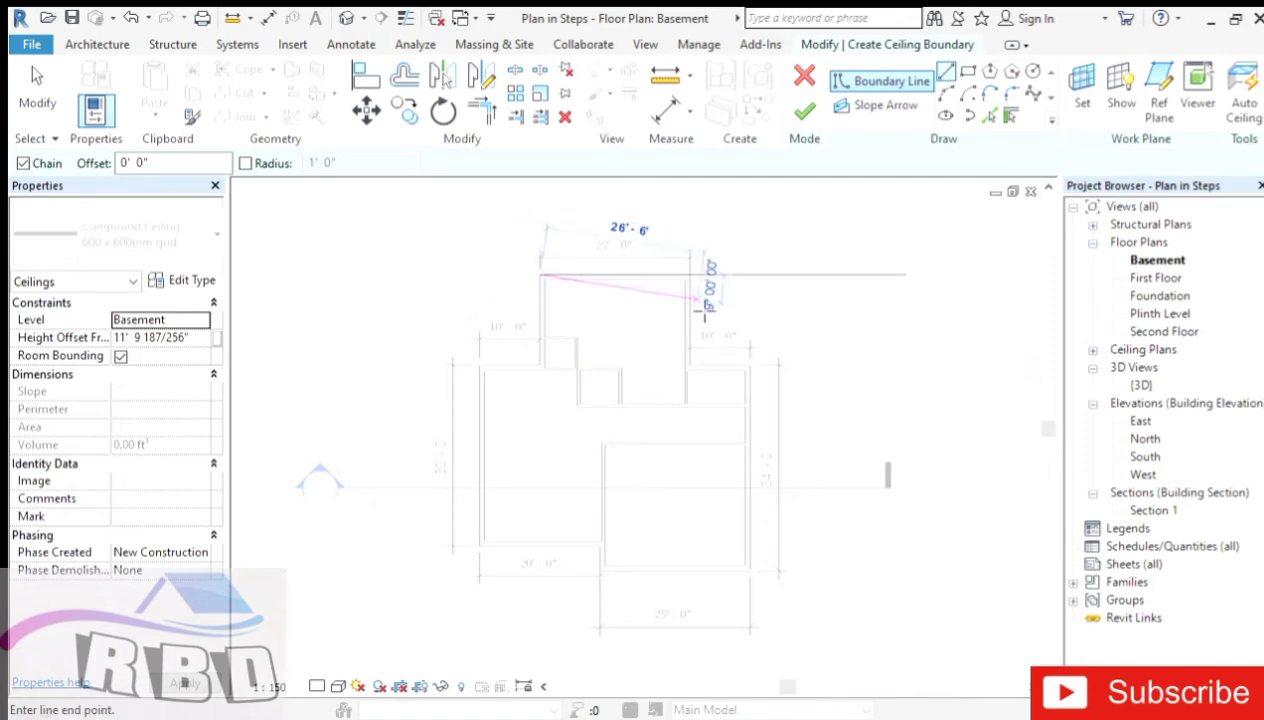
left_click(690, 276)
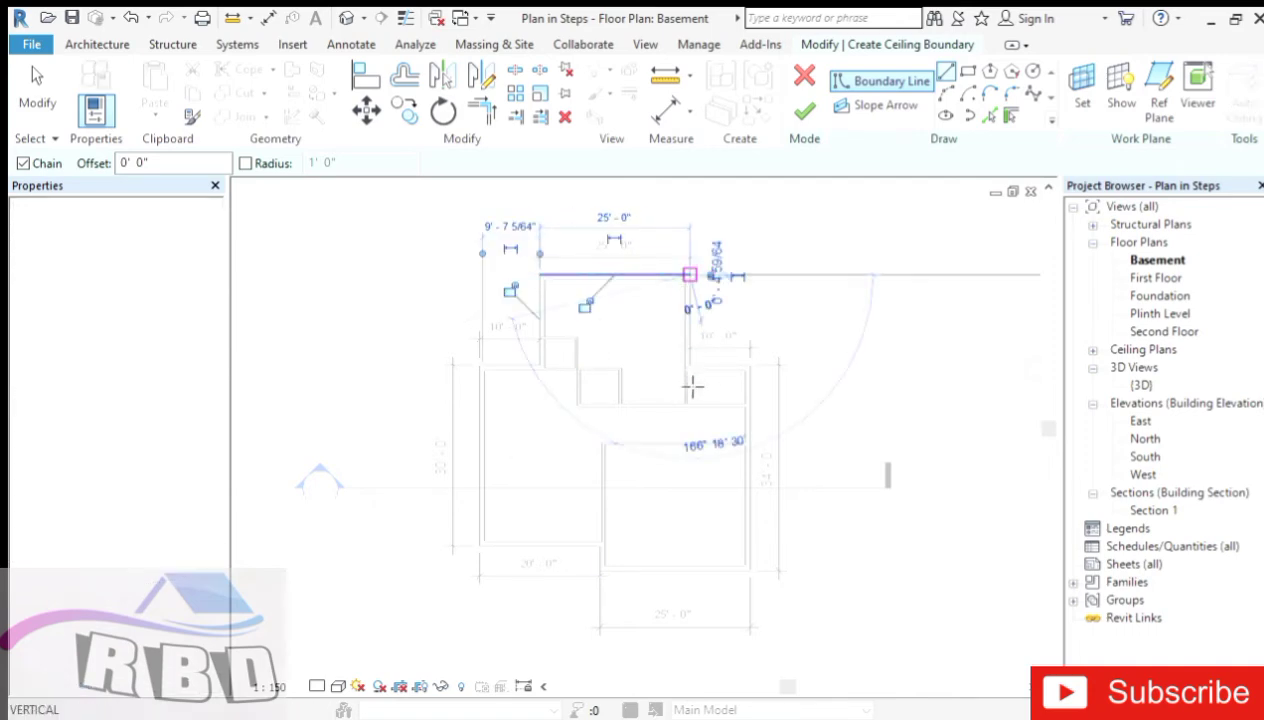
left_click(690, 366)
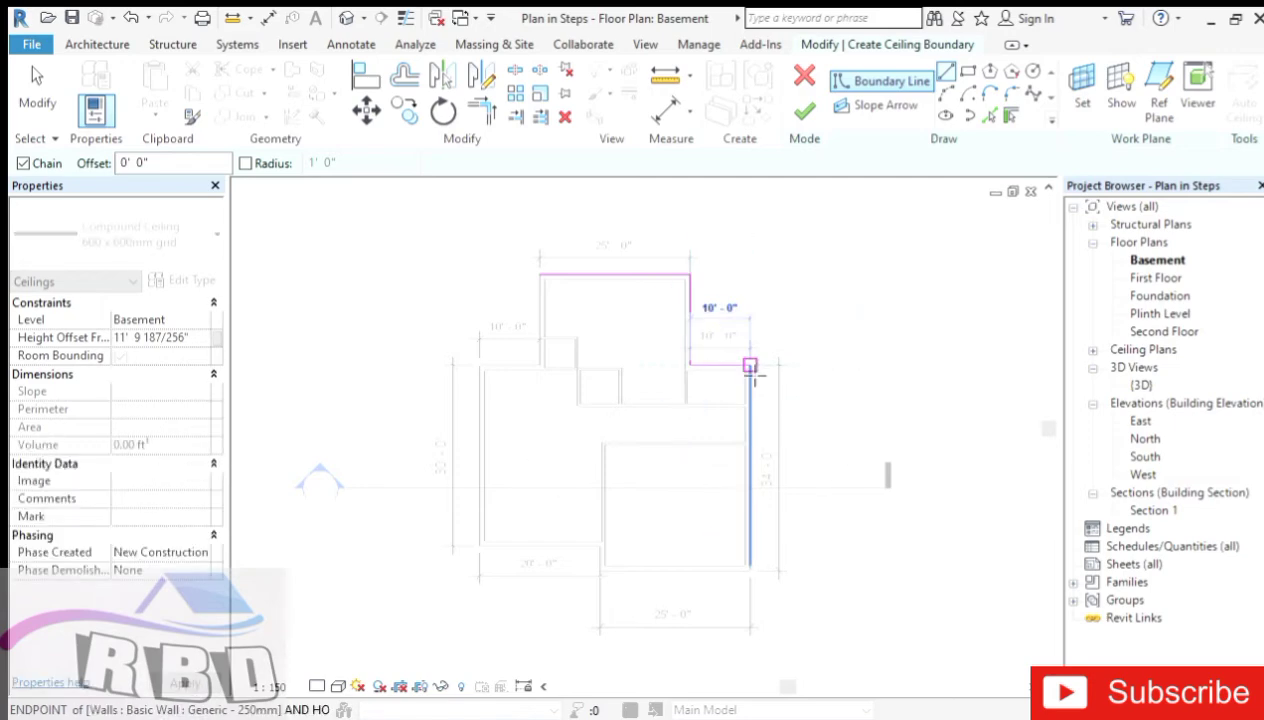
left_click(749, 365)
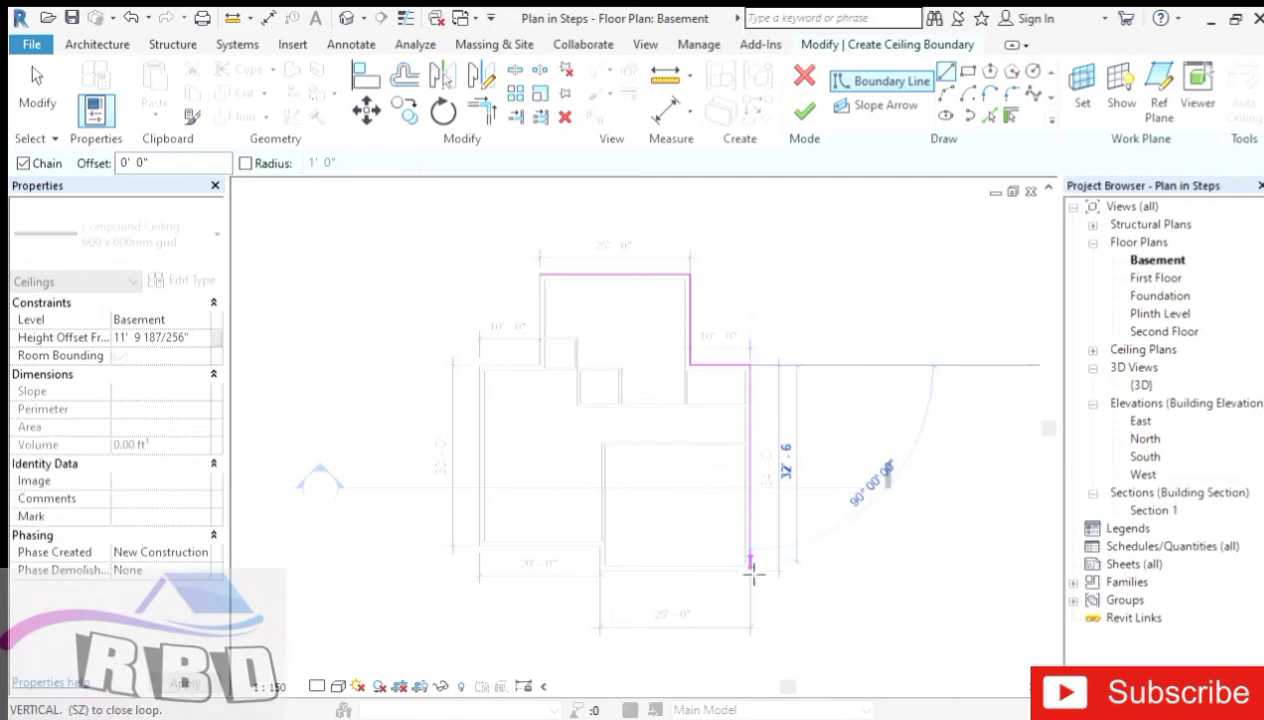
left_click(750, 572)
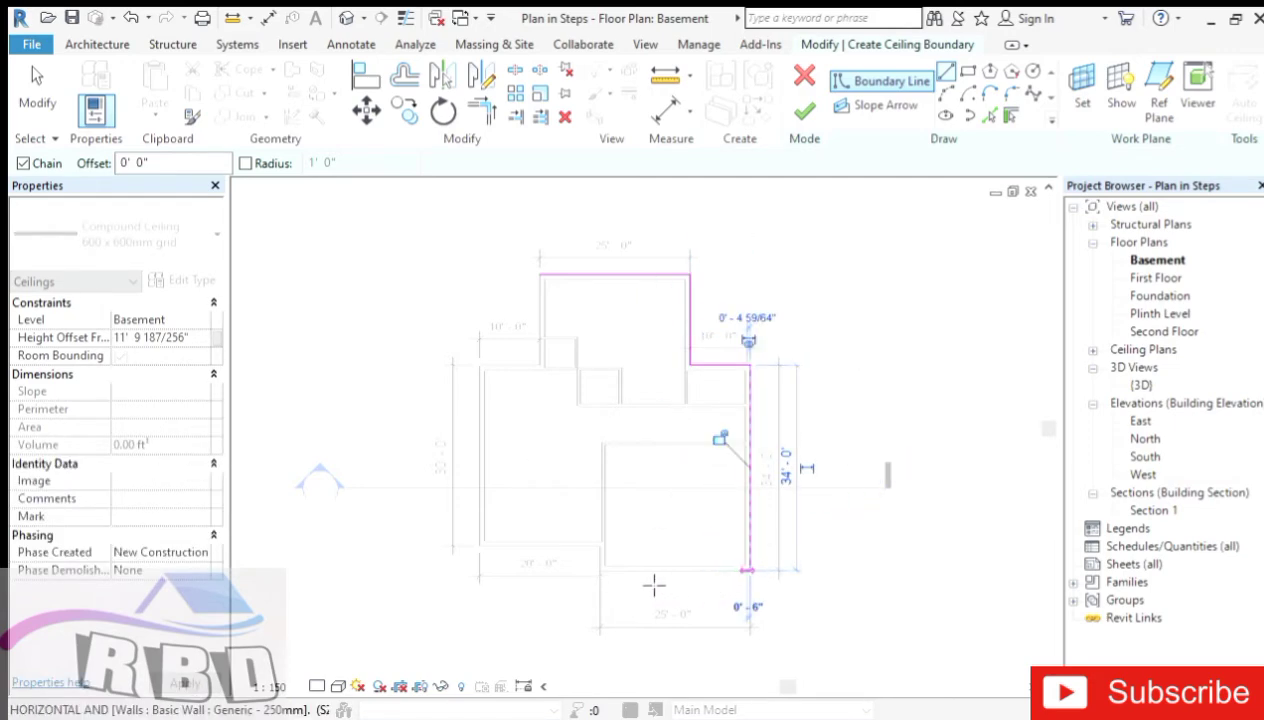
left_click(600, 570)
left_click(600, 546)
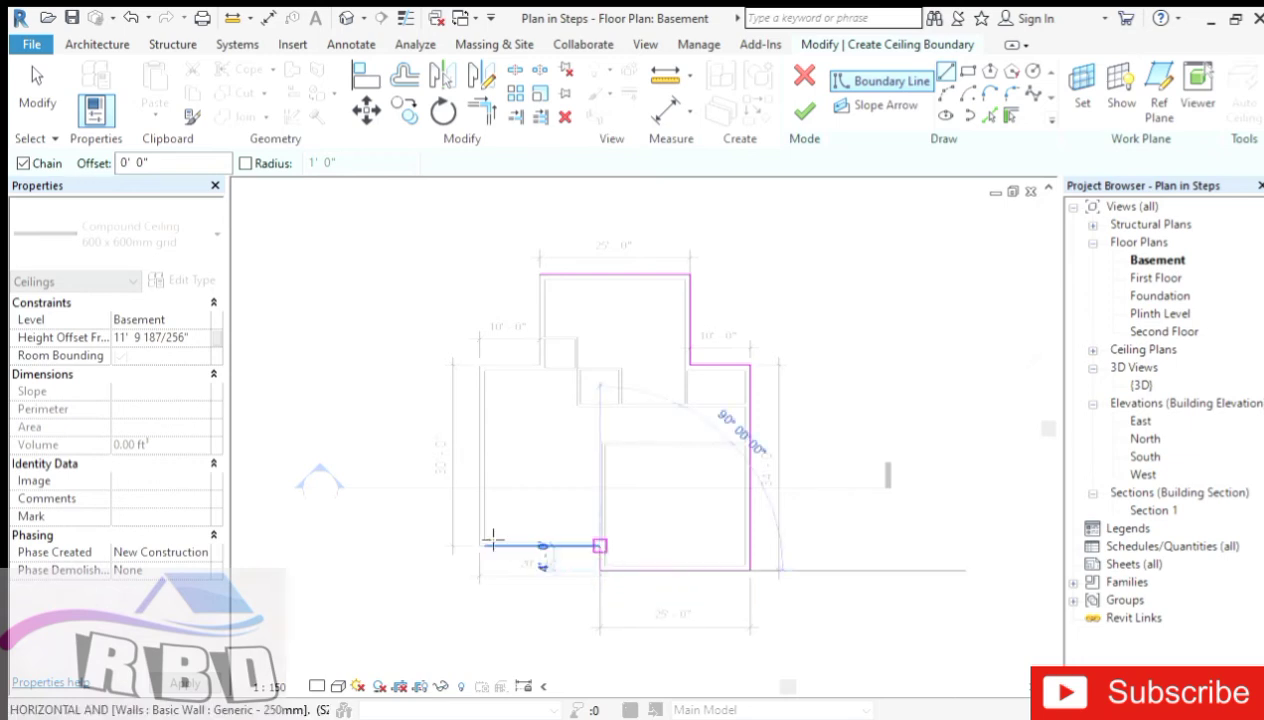
left_click(480, 546)
left_click(480, 366)
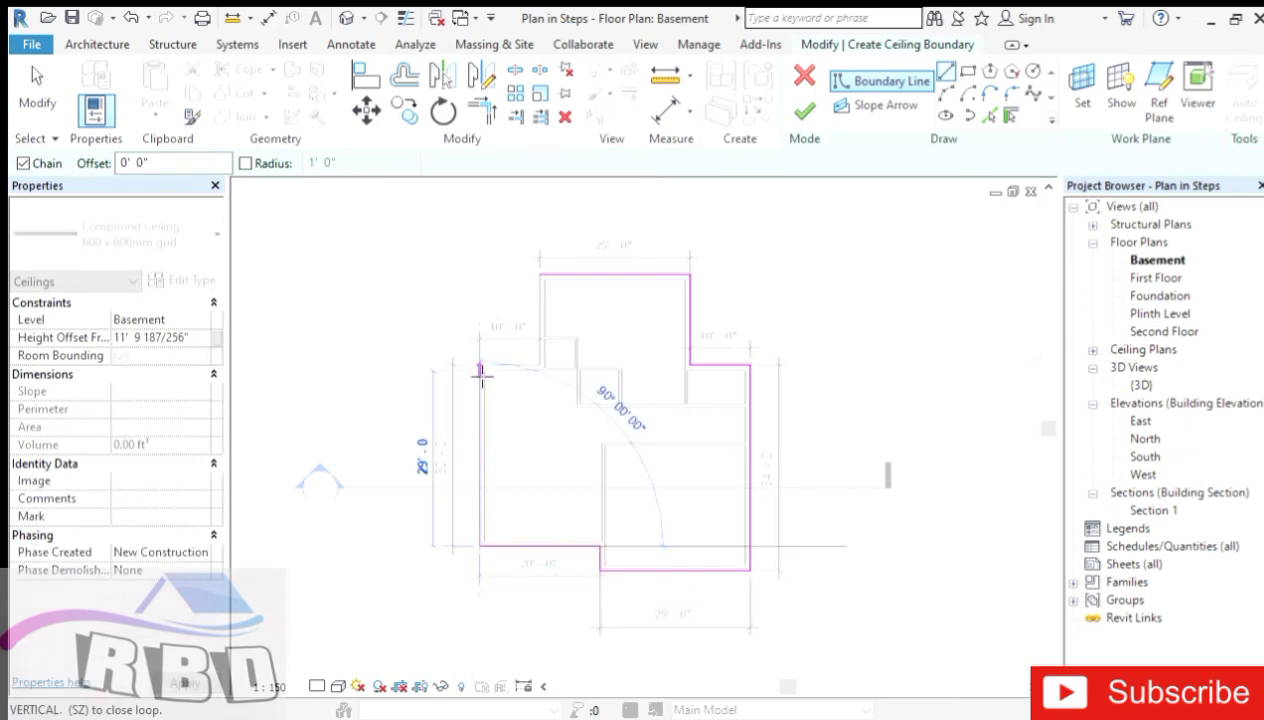
left_click(540, 366)
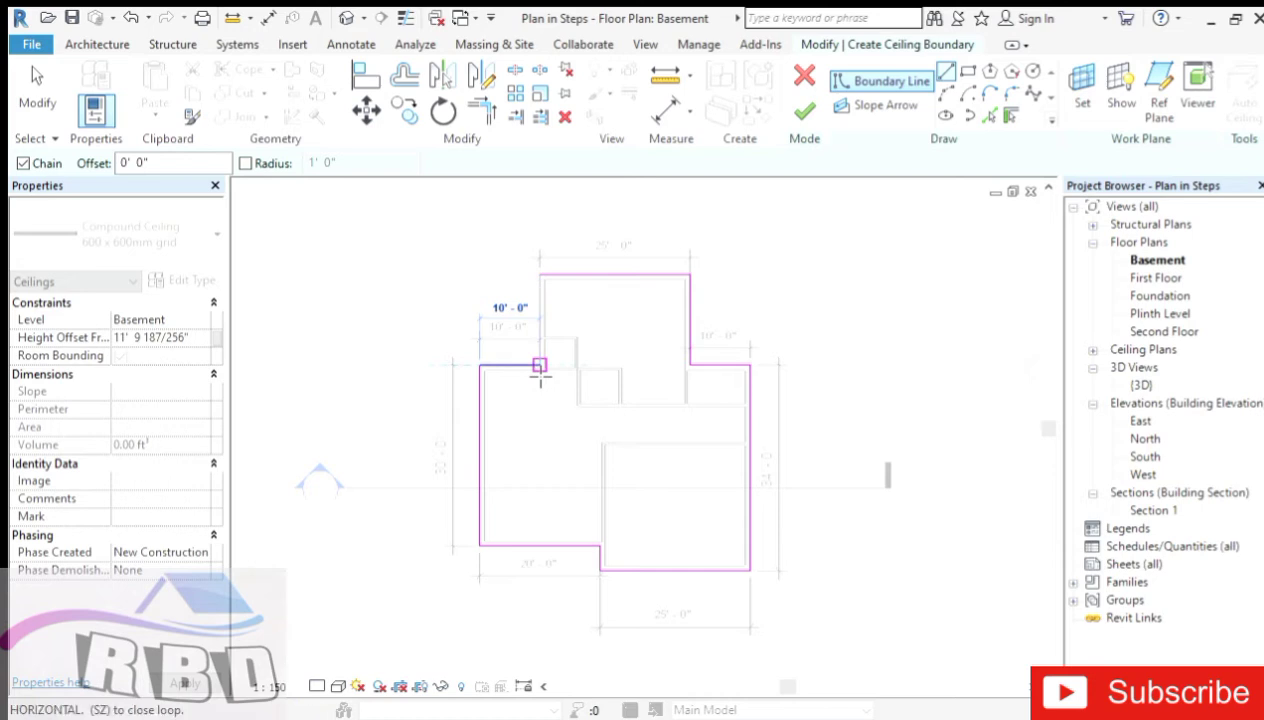
left_click(540, 275)
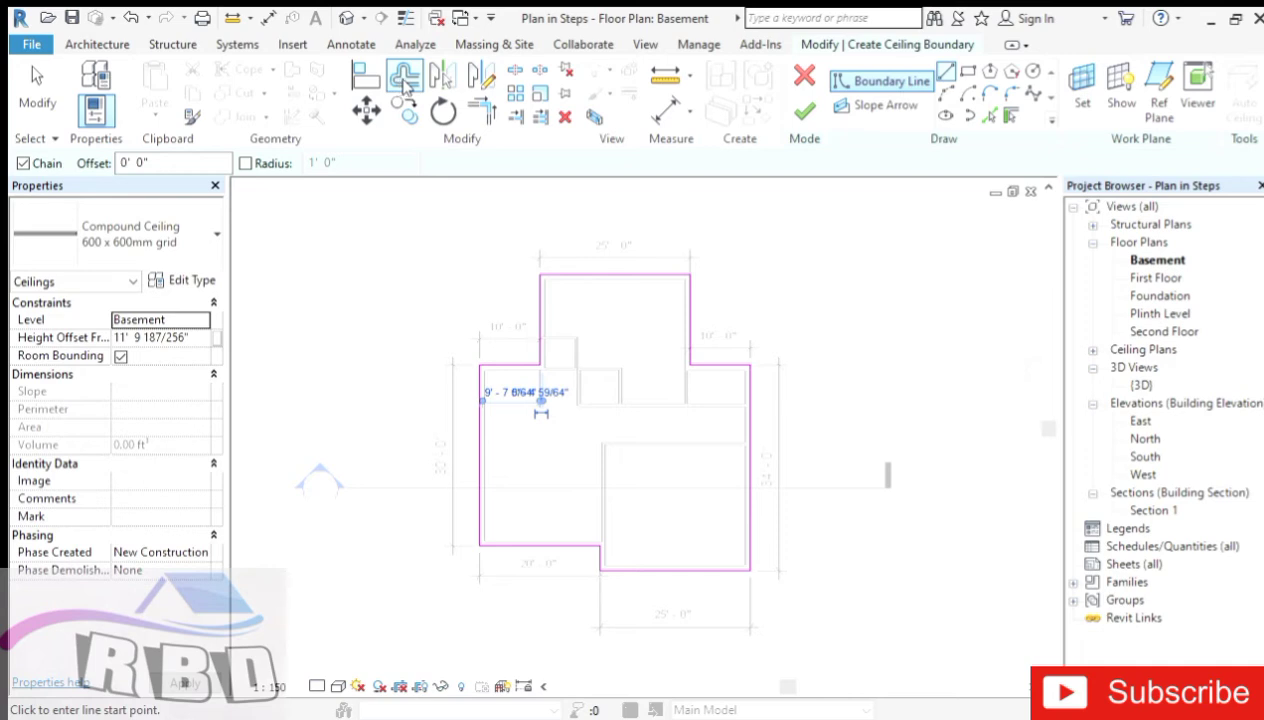
Offset copies of all the ceiling boundary lines outward by 2' 0" to form a second closed outline around the building.
left_click(405, 78)
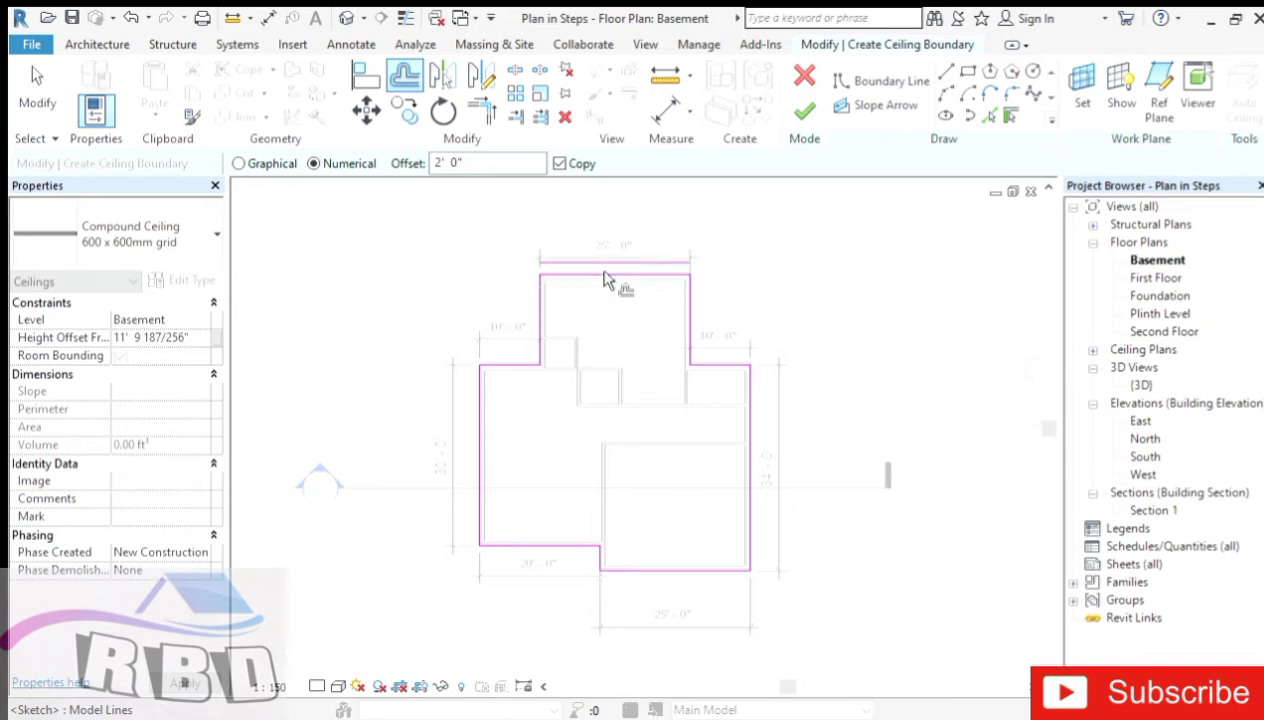
left_click(610, 276)
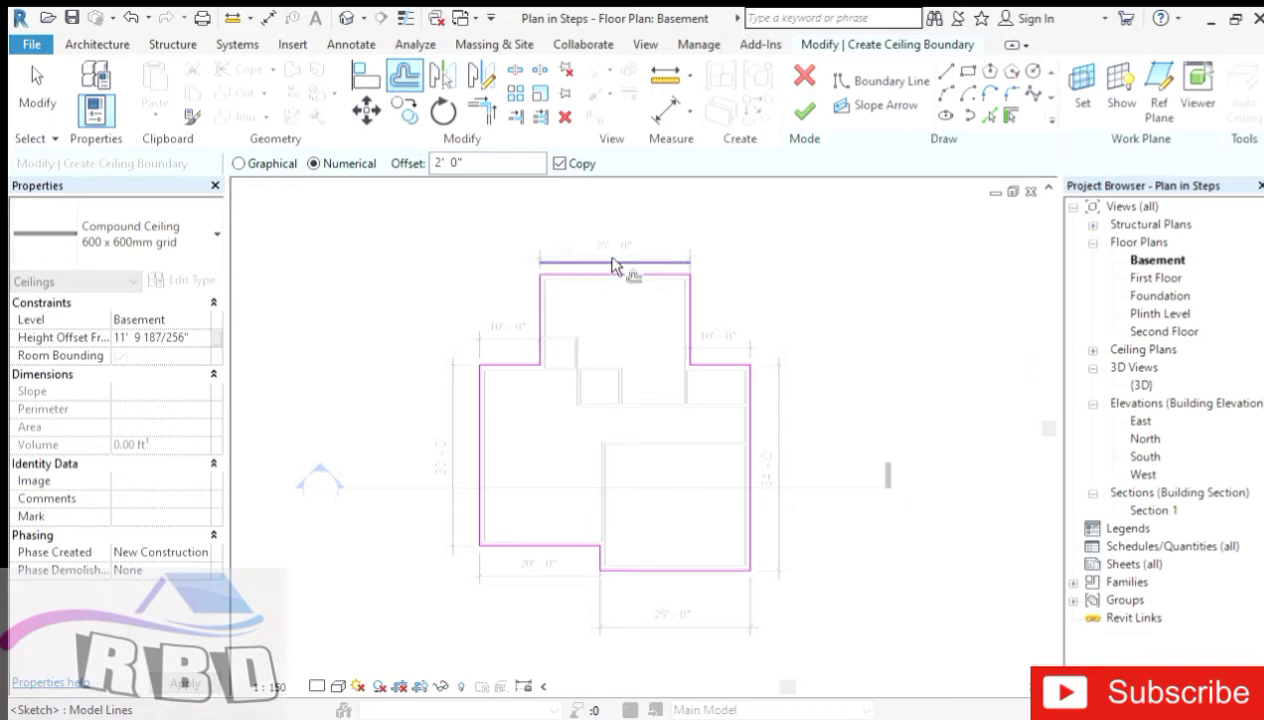
left_click(686, 318)
left_click(730, 364)
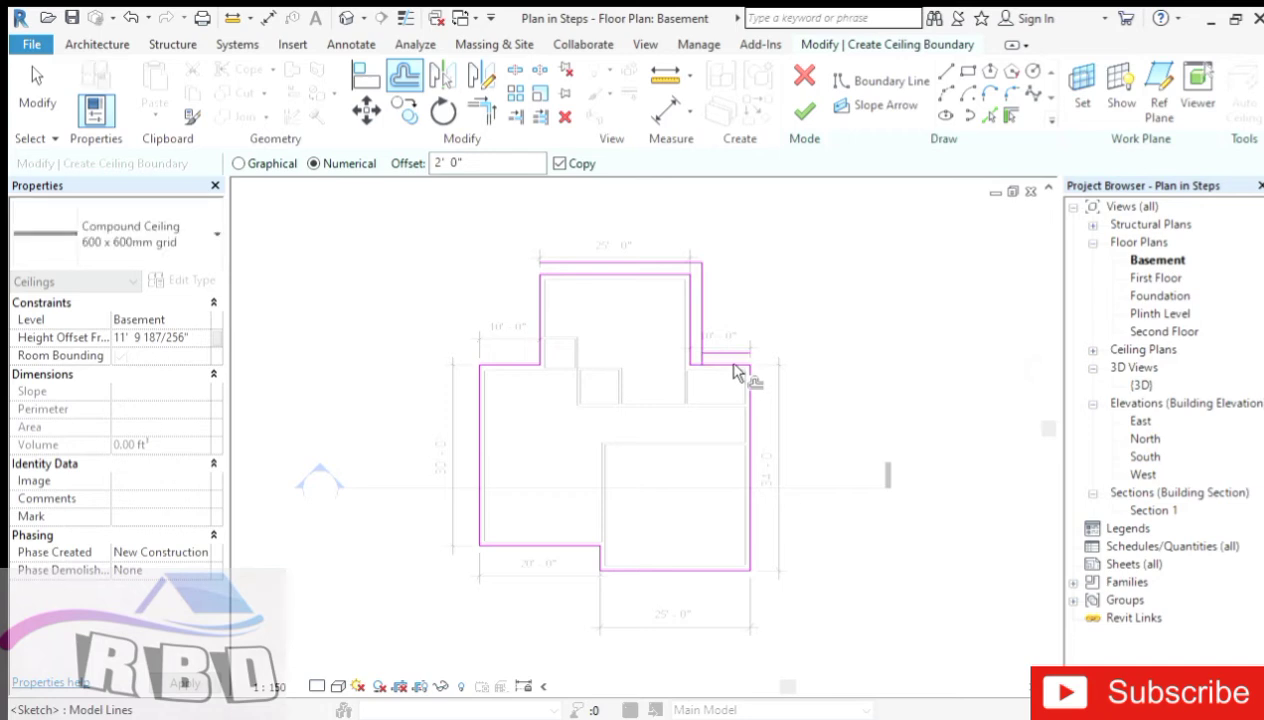
left_click(754, 429)
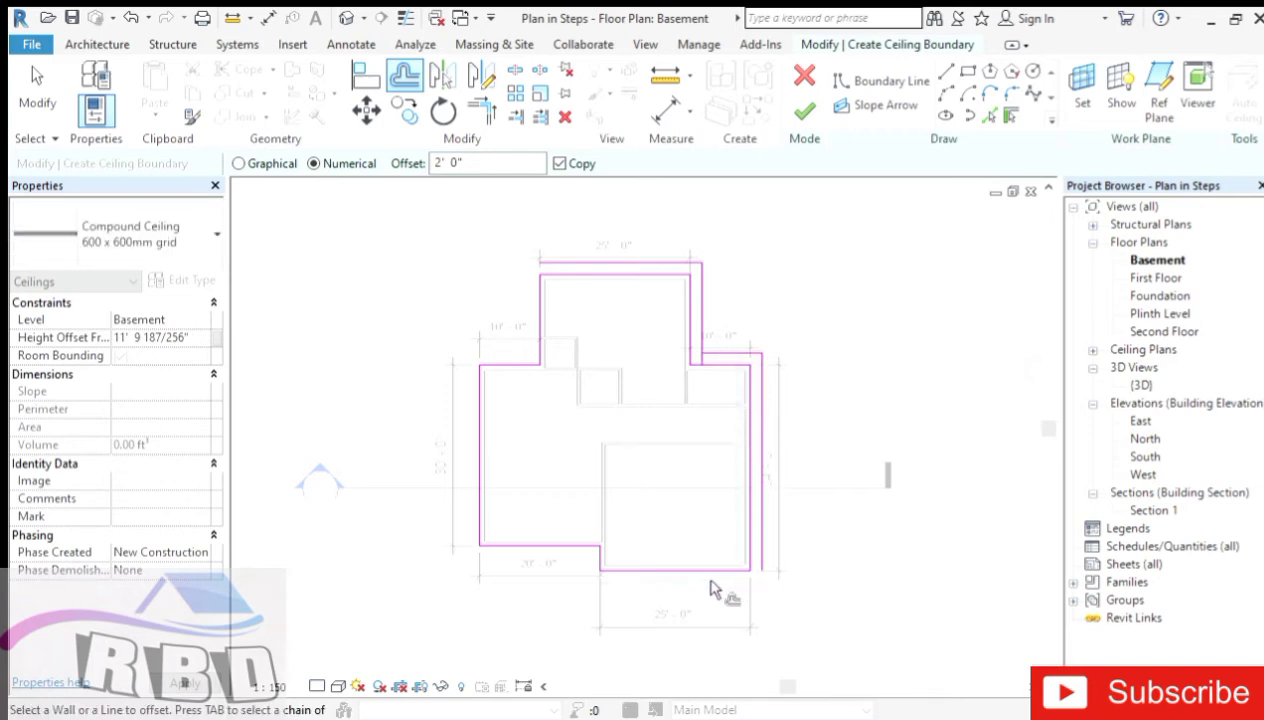
left_click(717, 584)
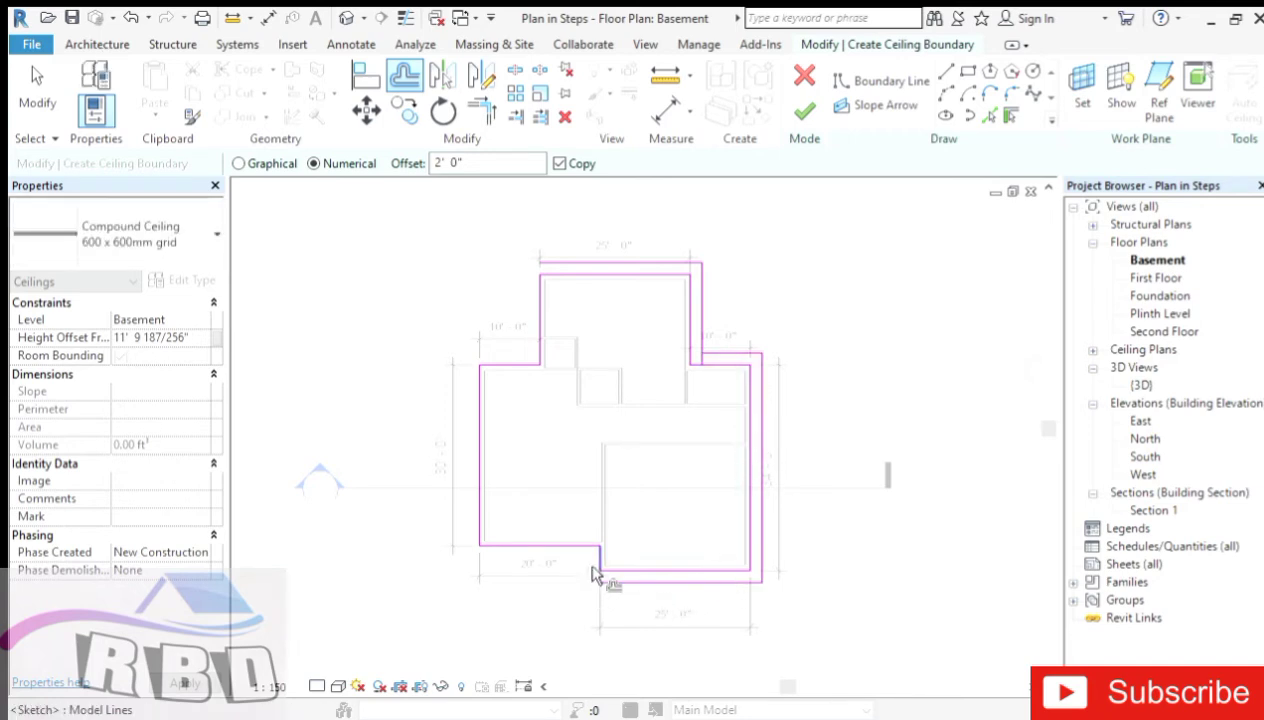
left_click(597, 563)
left_click(560, 547)
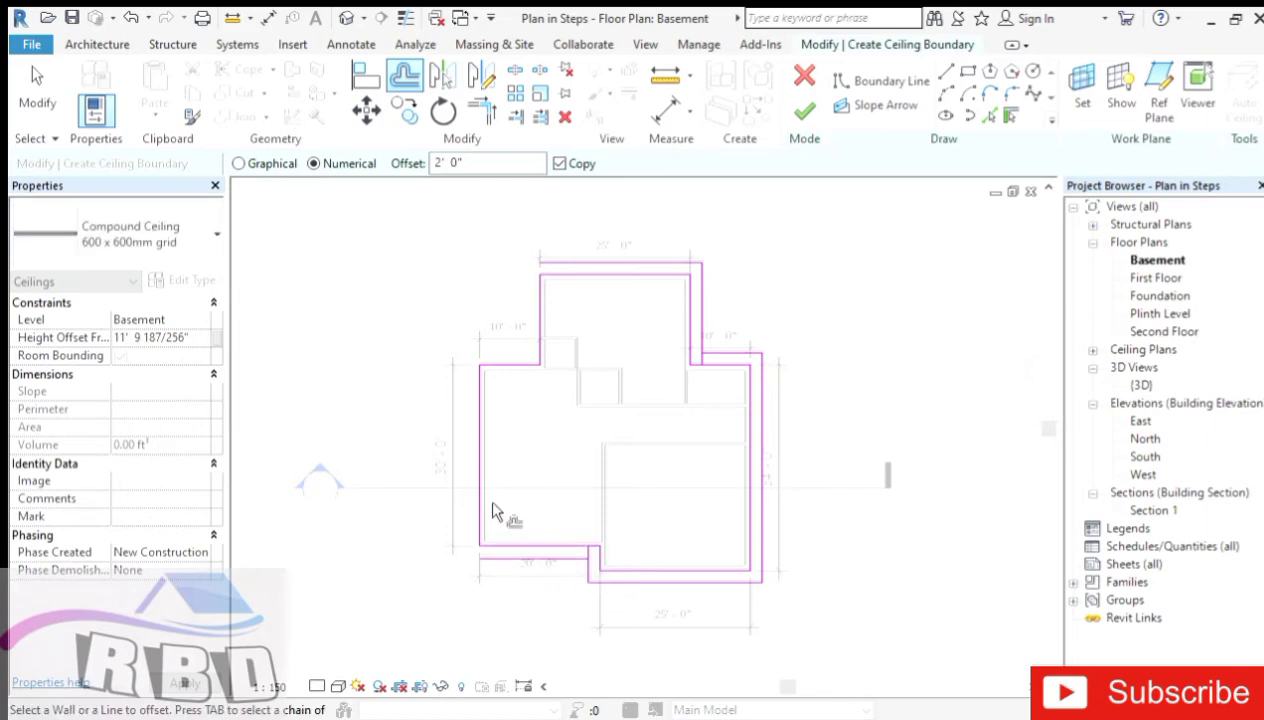
left_click(474, 480)
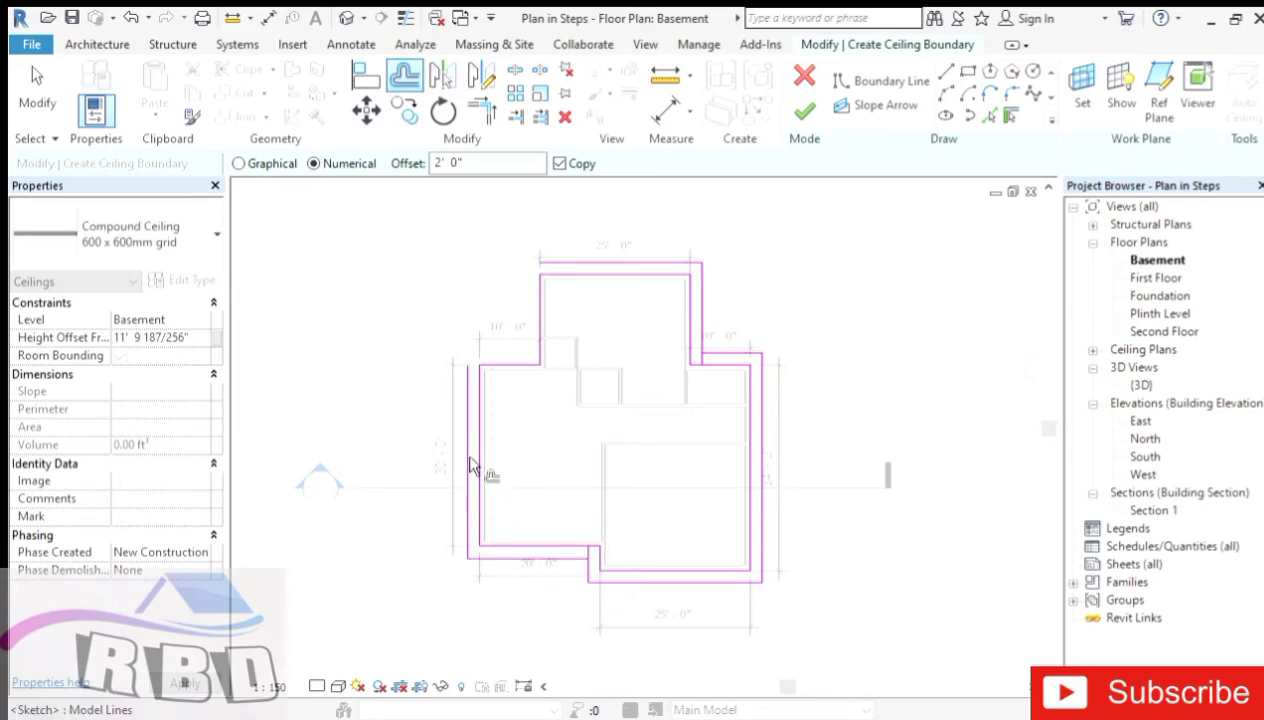
left_click(512, 365)
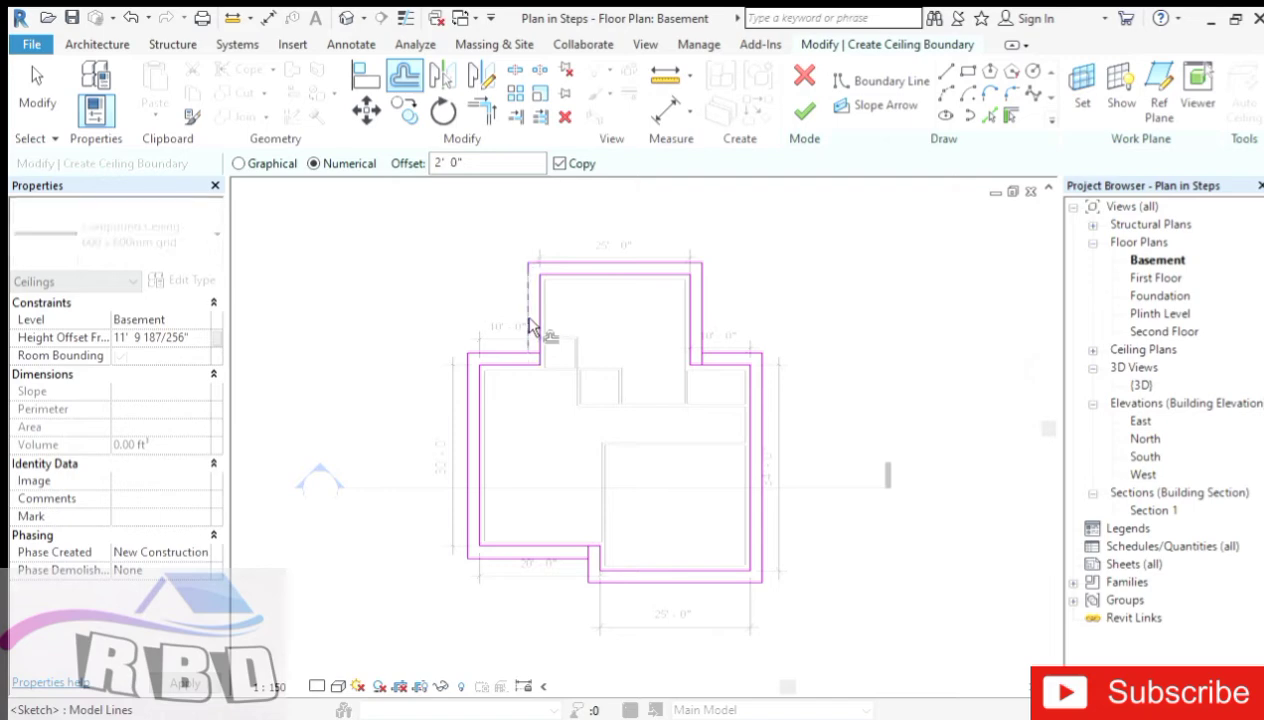
left_click(534, 325)
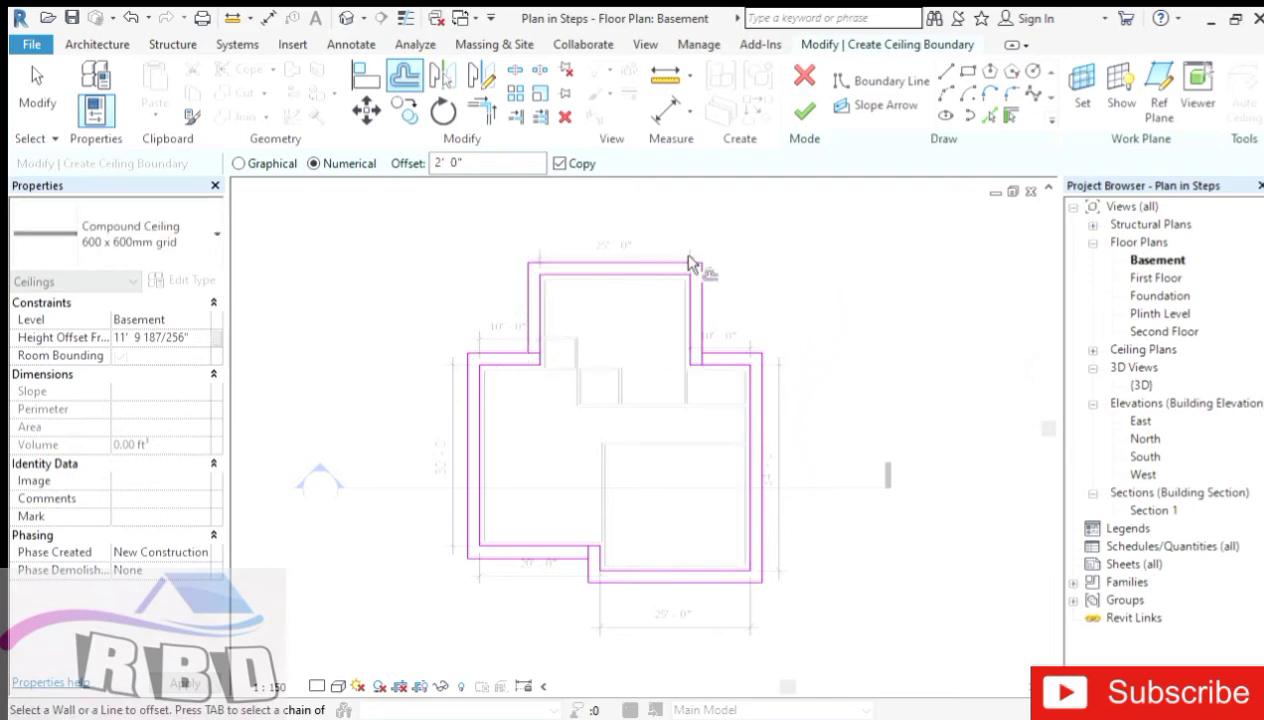
key("l")
key("i")
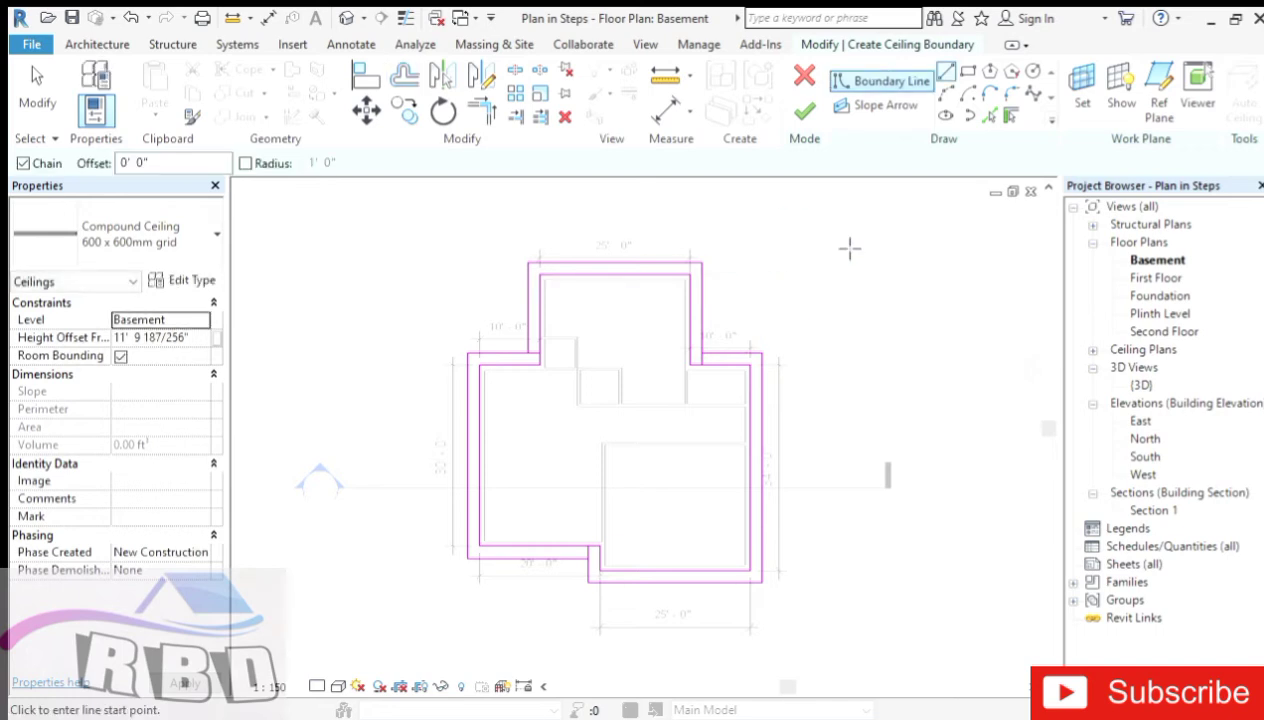
key("Escape")
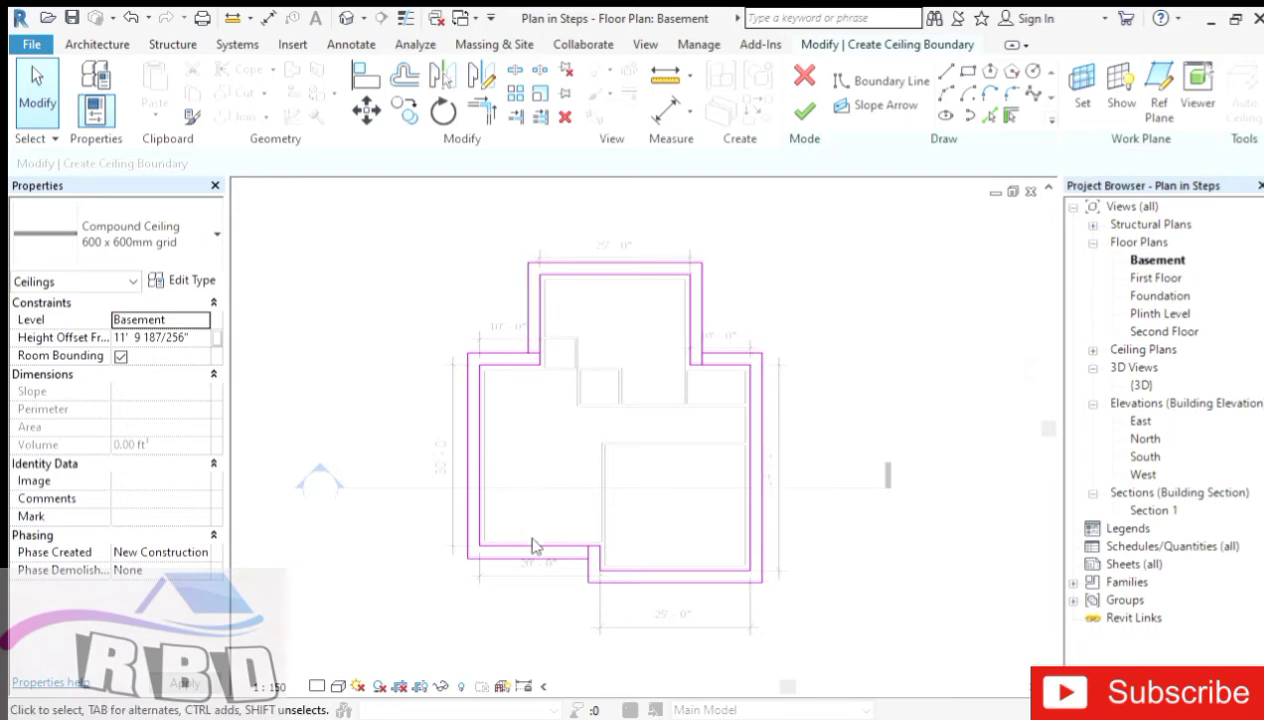
Select every line of the inner ceiling outline along the outer wall faces and delete them, keeping only the outer outline.
left_click(618, 279)
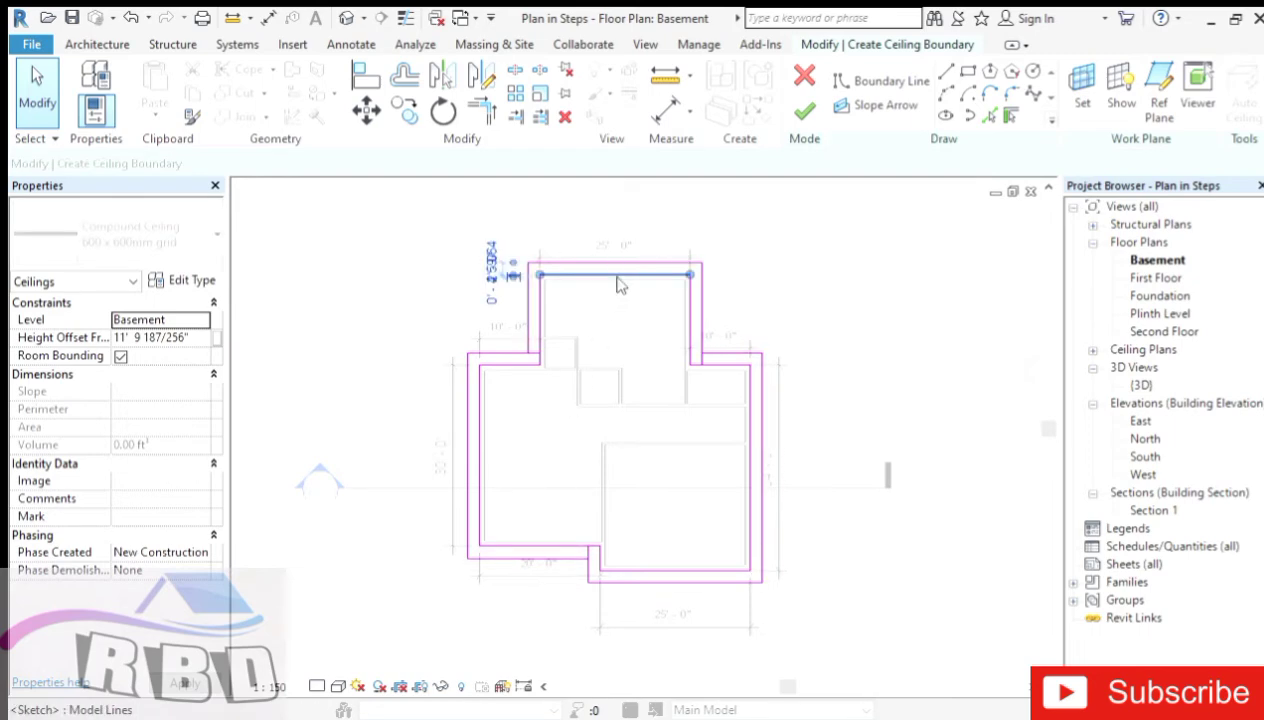
left_click(689, 328, "ctrl")
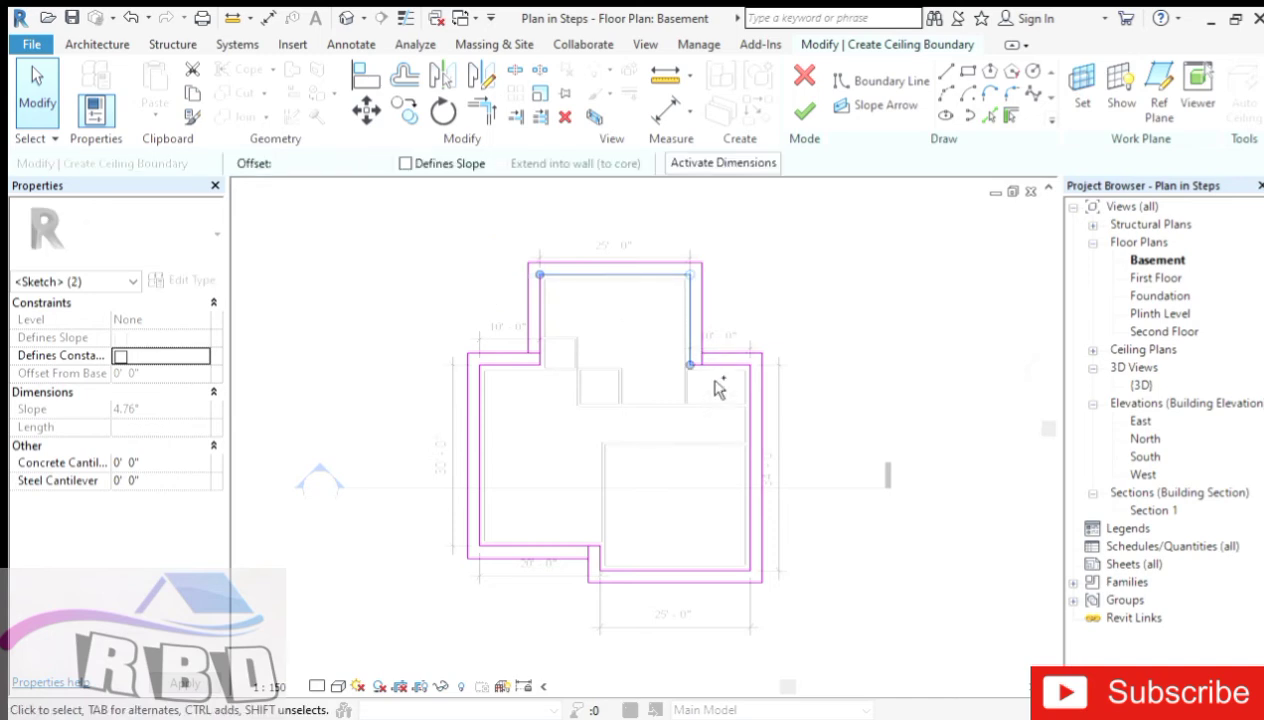
left_click(740, 415, "ctrl")
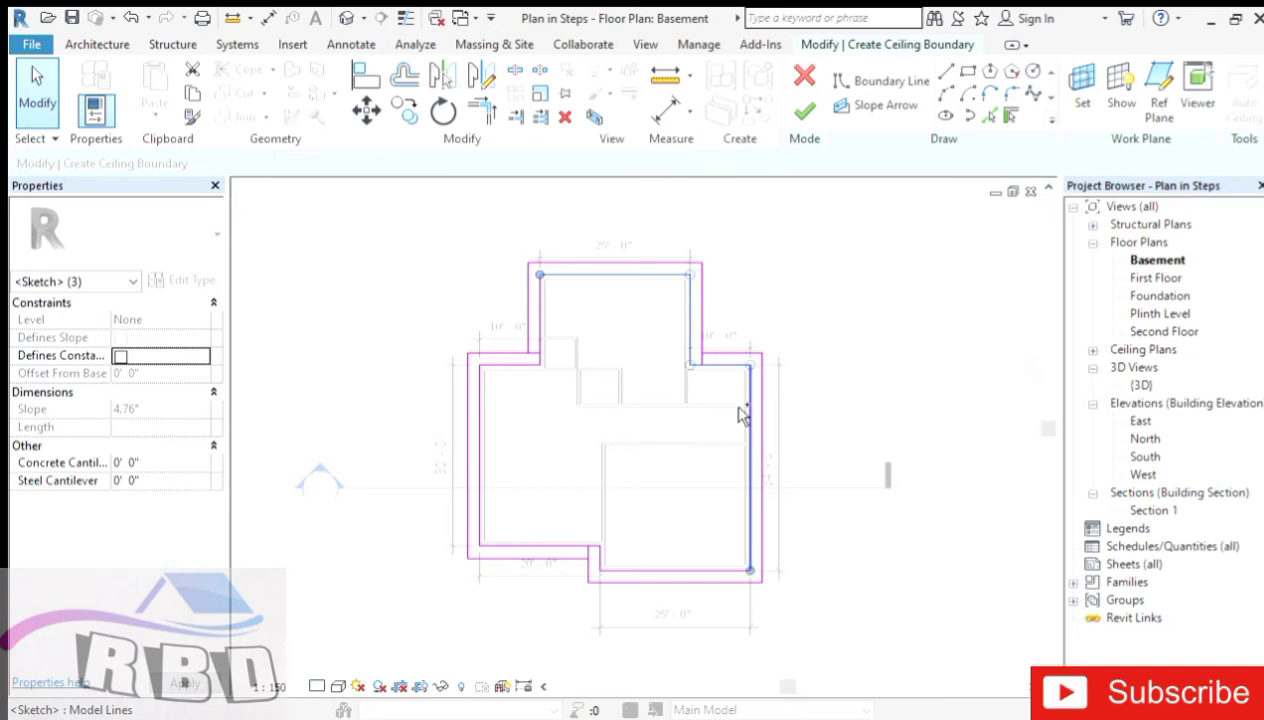
left_click(739, 575, "ctrl")
left_click(612, 578, "ctrl")
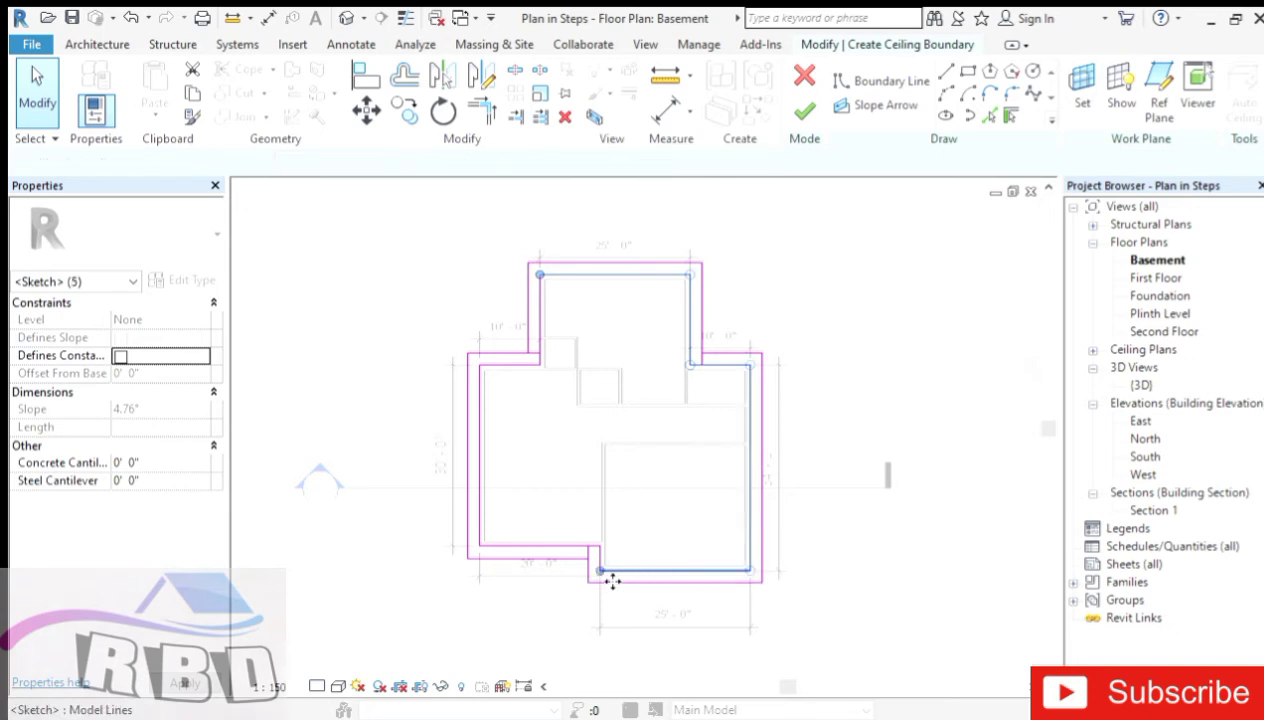
left_click(575, 548, "ctrl")
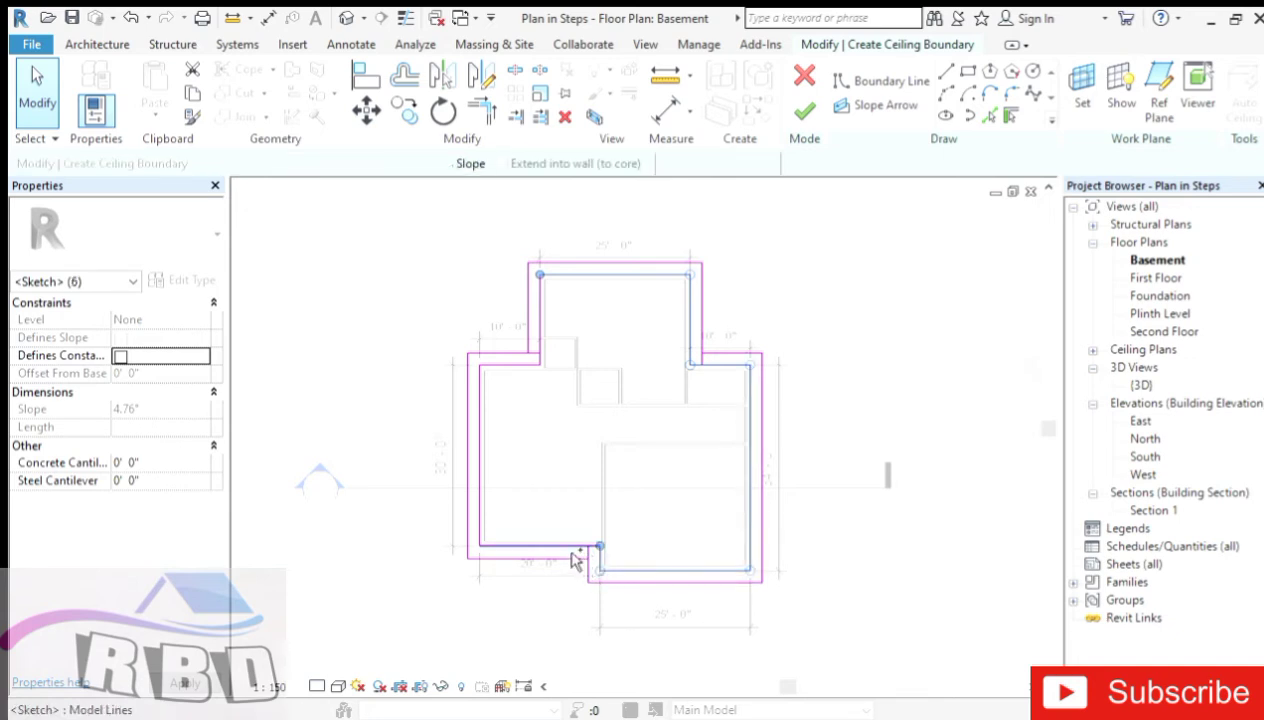
left_click(480, 525, "ctrl")
left_click(508, 369, "ctrl")
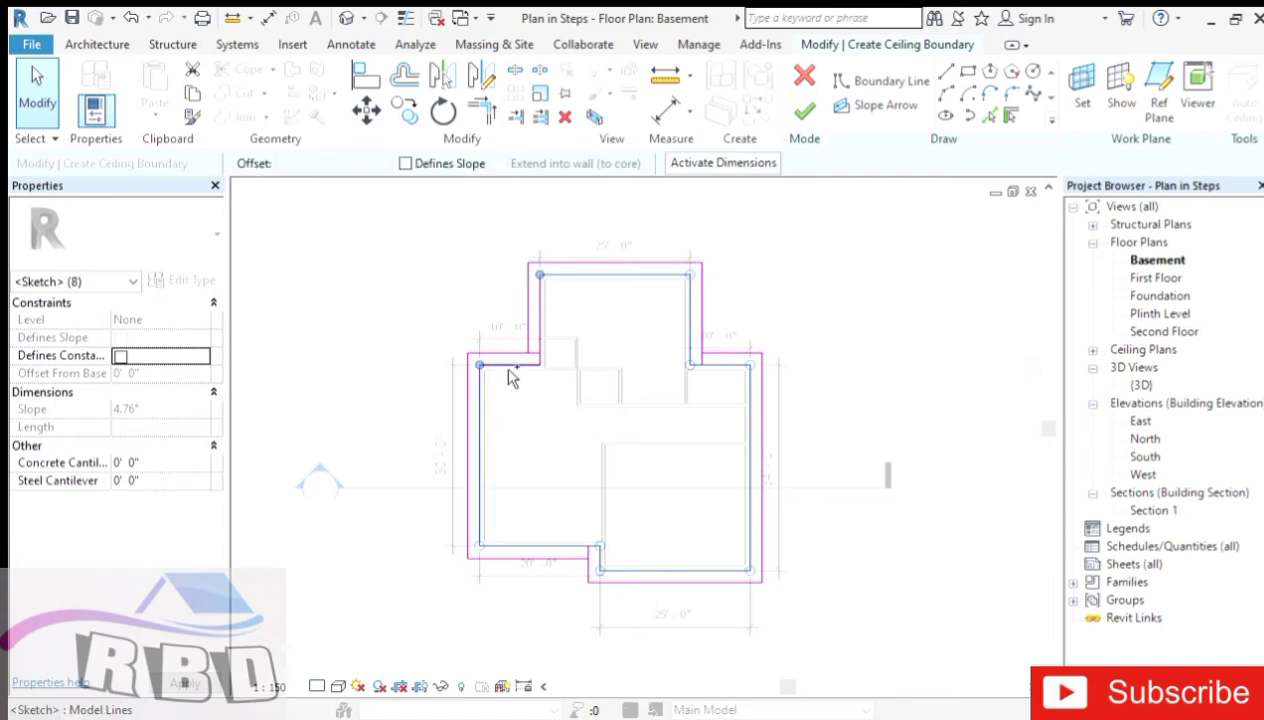
left_click(514, 365, "ctrl")
left_click(537, 337, "ctrl")
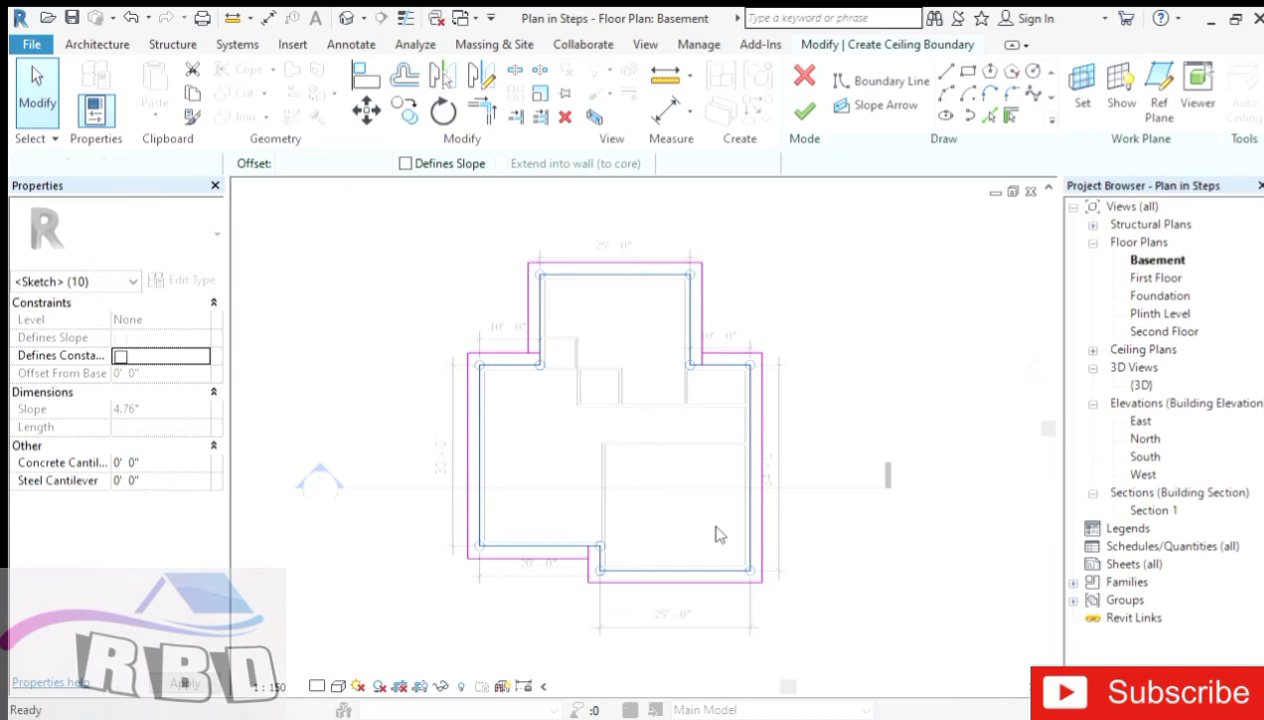
key("Delete")
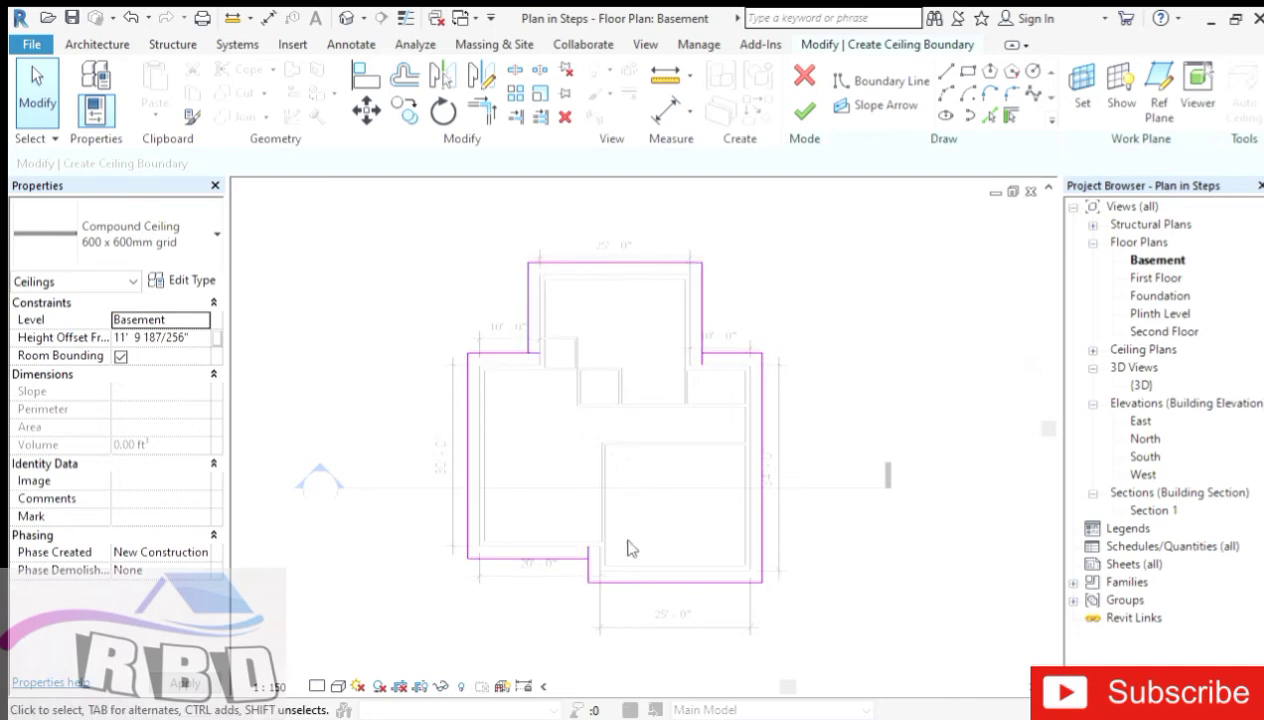
Shorten the overshooting vertical boundary line at the plan's lower jog to 4' 0" so it ends on the adjoining horizontal line.
scroll(596, 572, "up", 1)
scroll(596, 572, "up", 2)
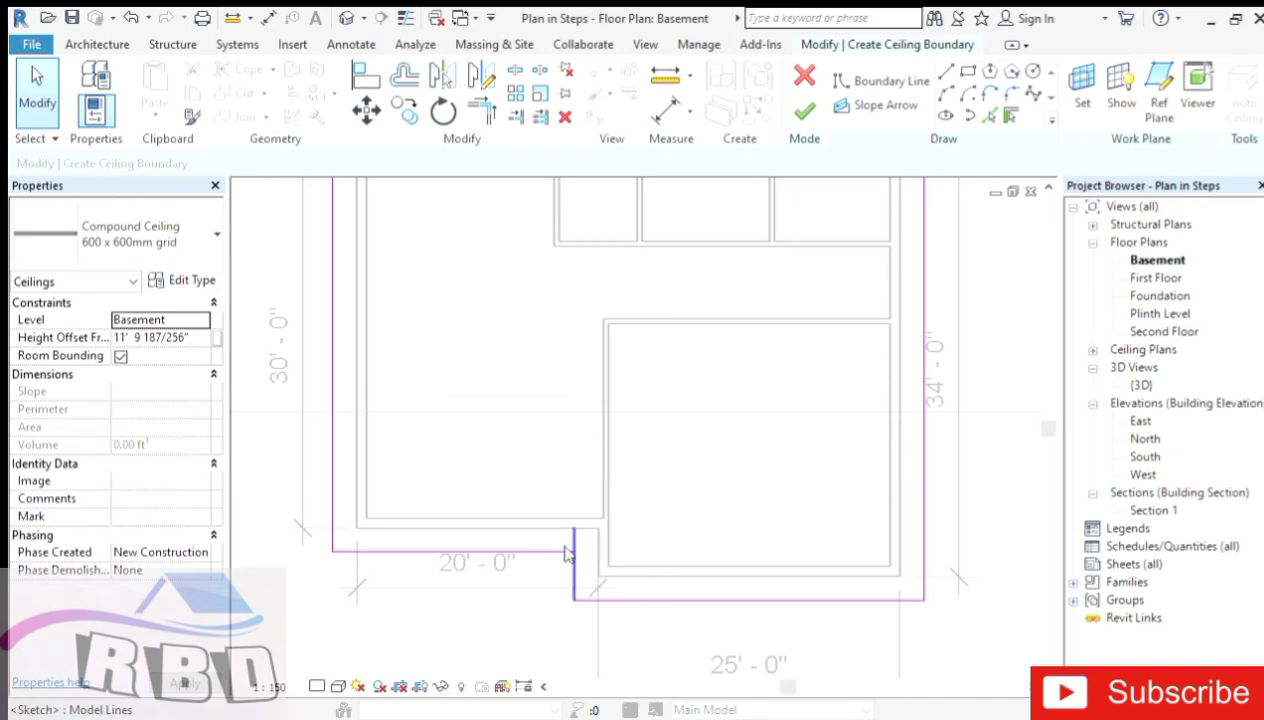
left_click(569, 553)
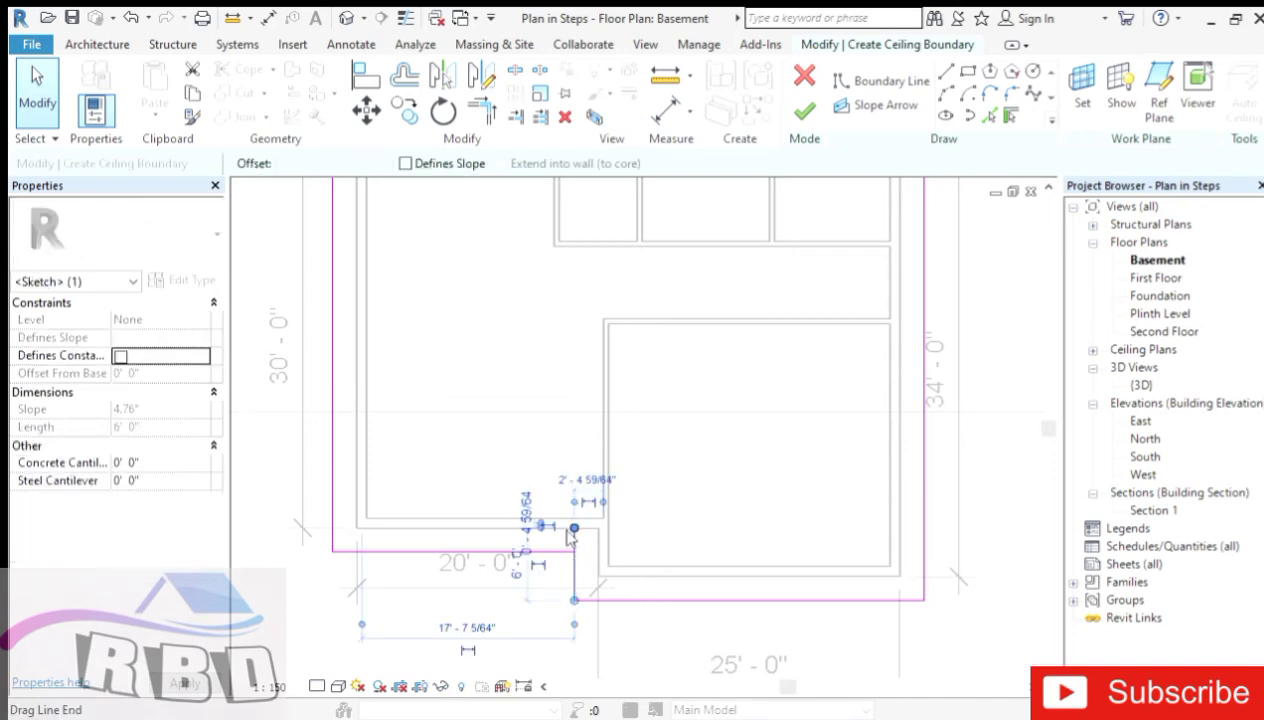
left_click_drag(573, 530, 575, 560)
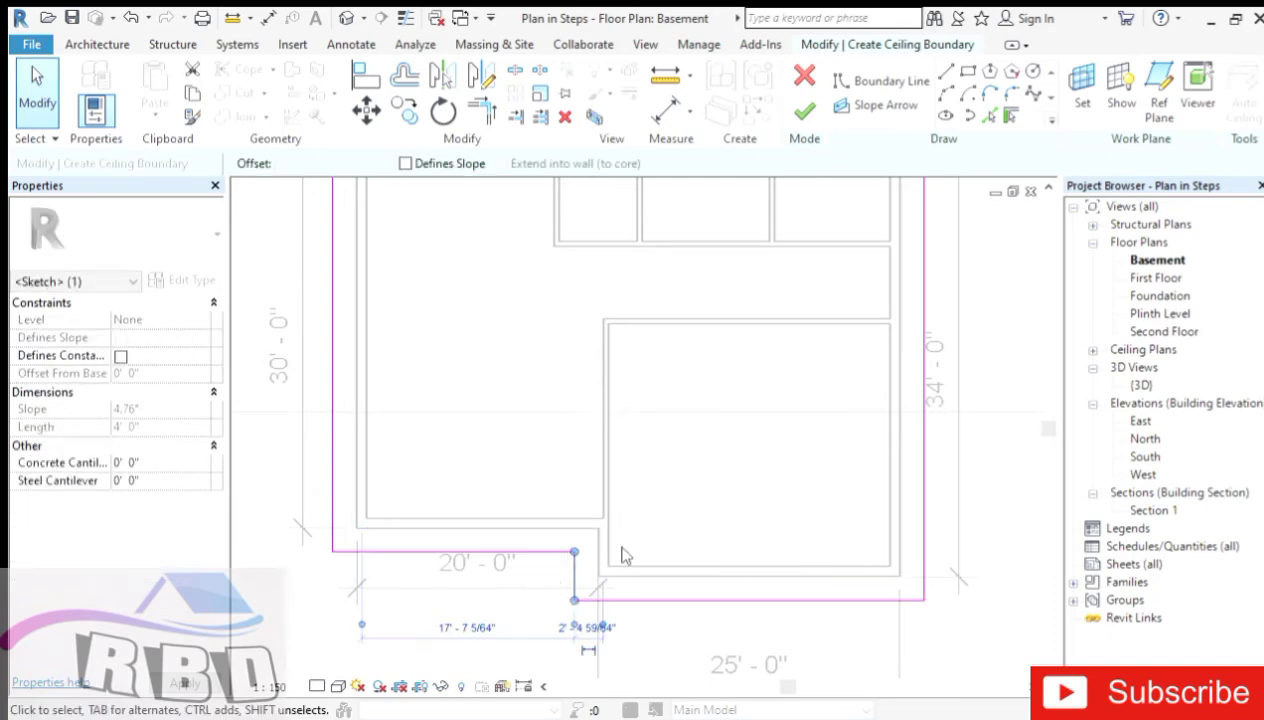
Pull back the overshooting boundary line ends at the upper-right and upper-left inside corners so the ceiling outline closes at both.
scroll(818, 420, "down", 2)
scroll(366, 590, "down", 1)
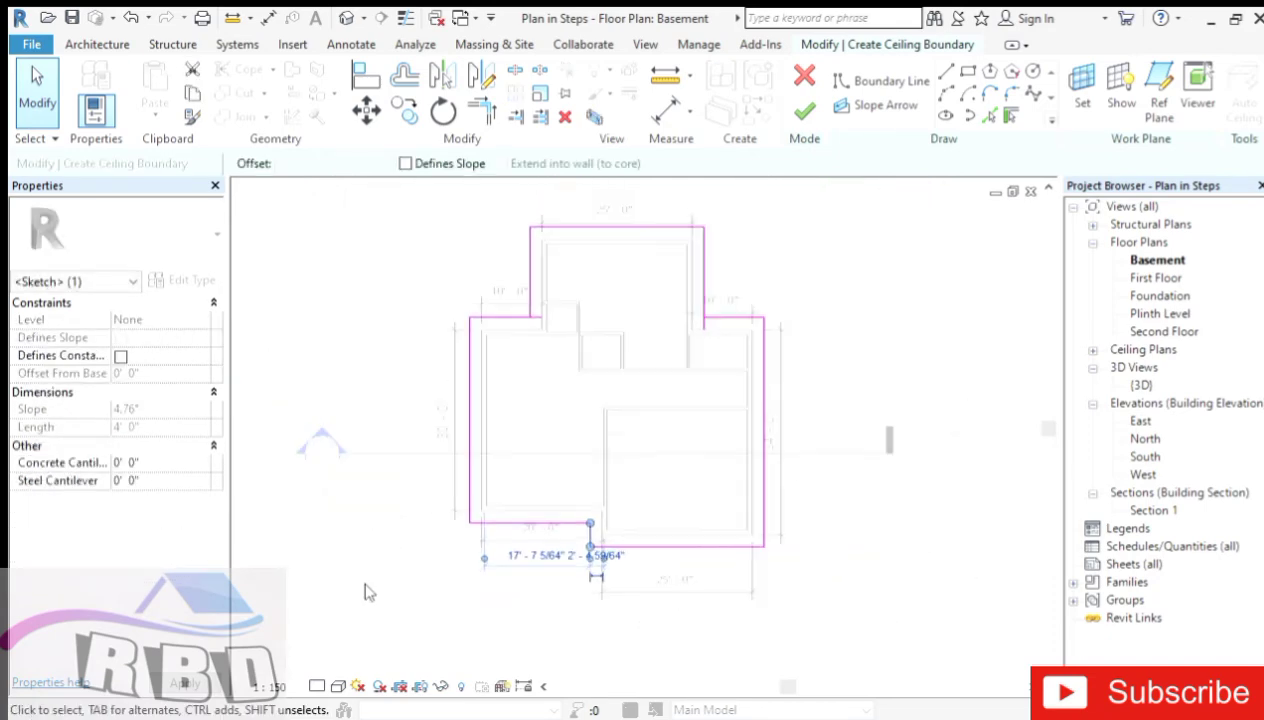
scroll(690, 330, "up", 2)
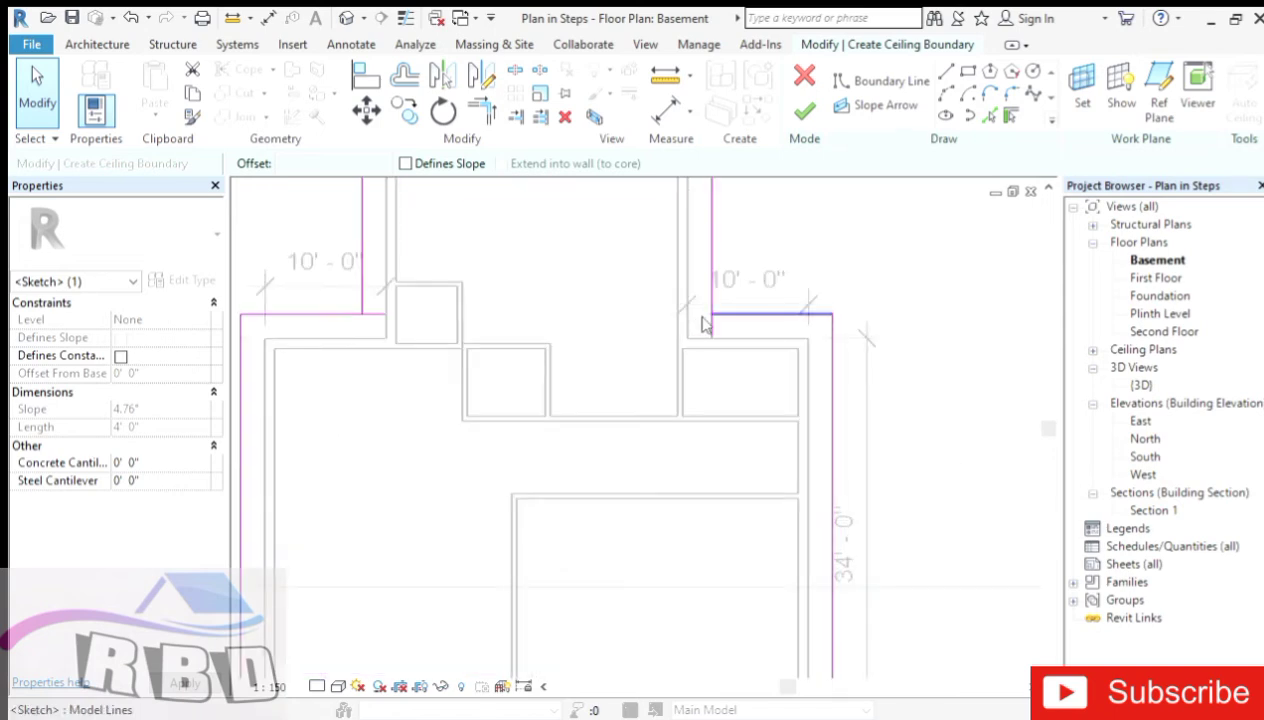
left_click_drag(711, 340, 719, 329)
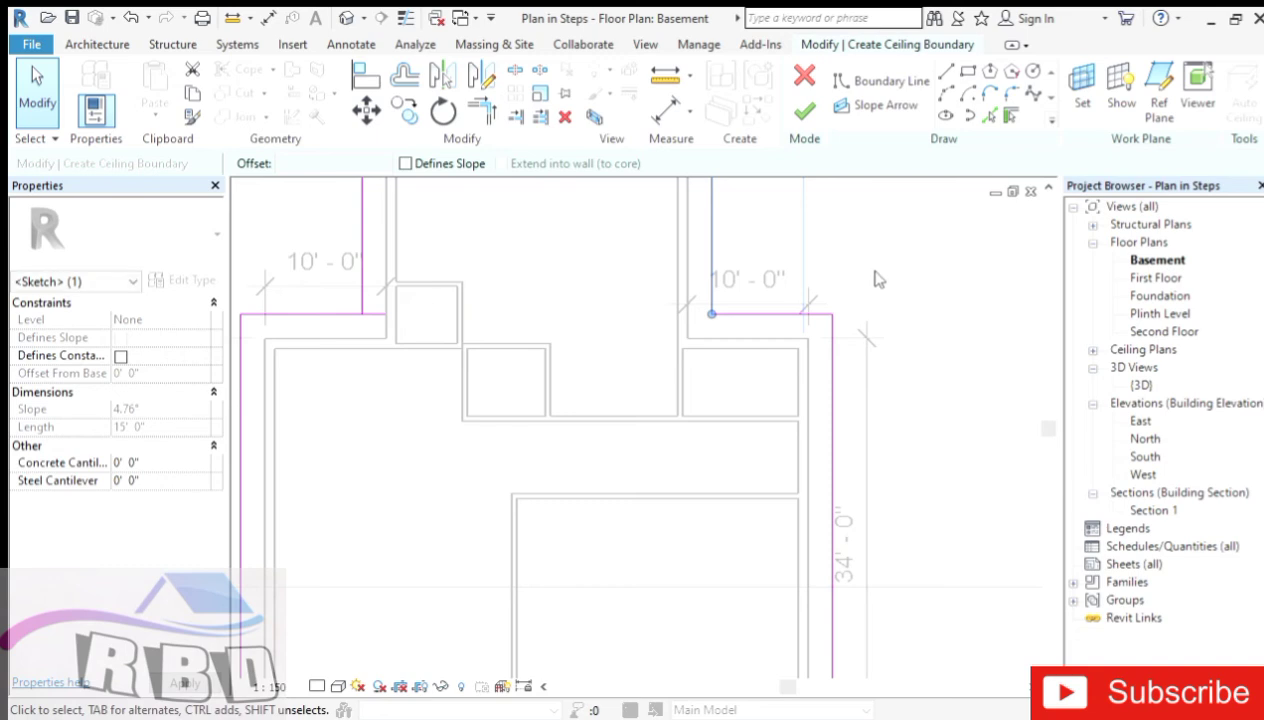
scroll(875, 274, "down", 2)
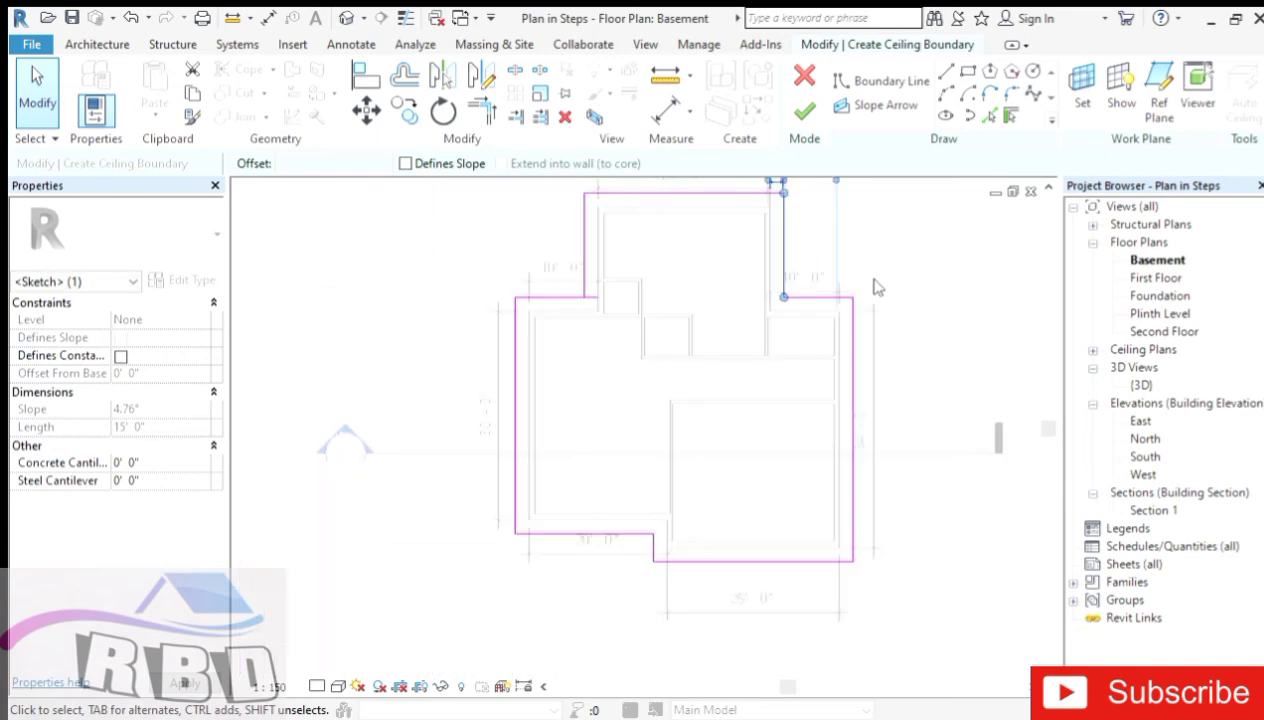
left_click(585, 306)
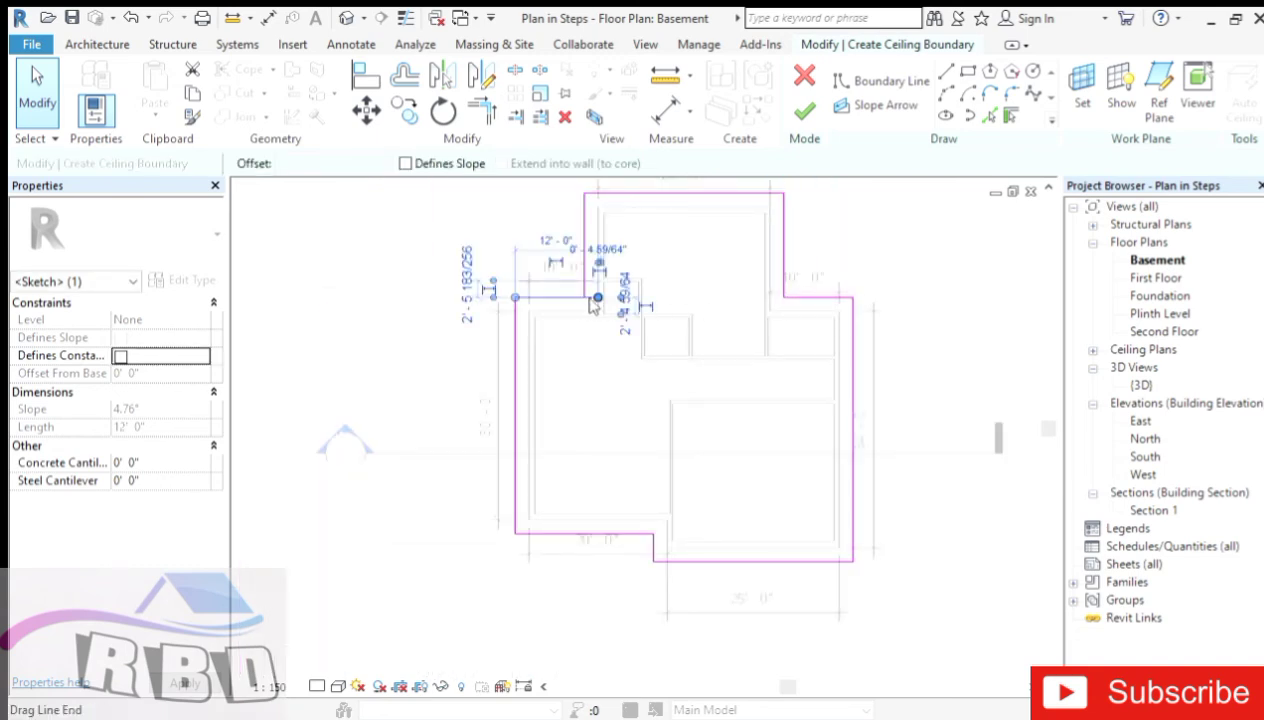
left_click_drag(591, 305, 585, 298)
left_click(393, 355)
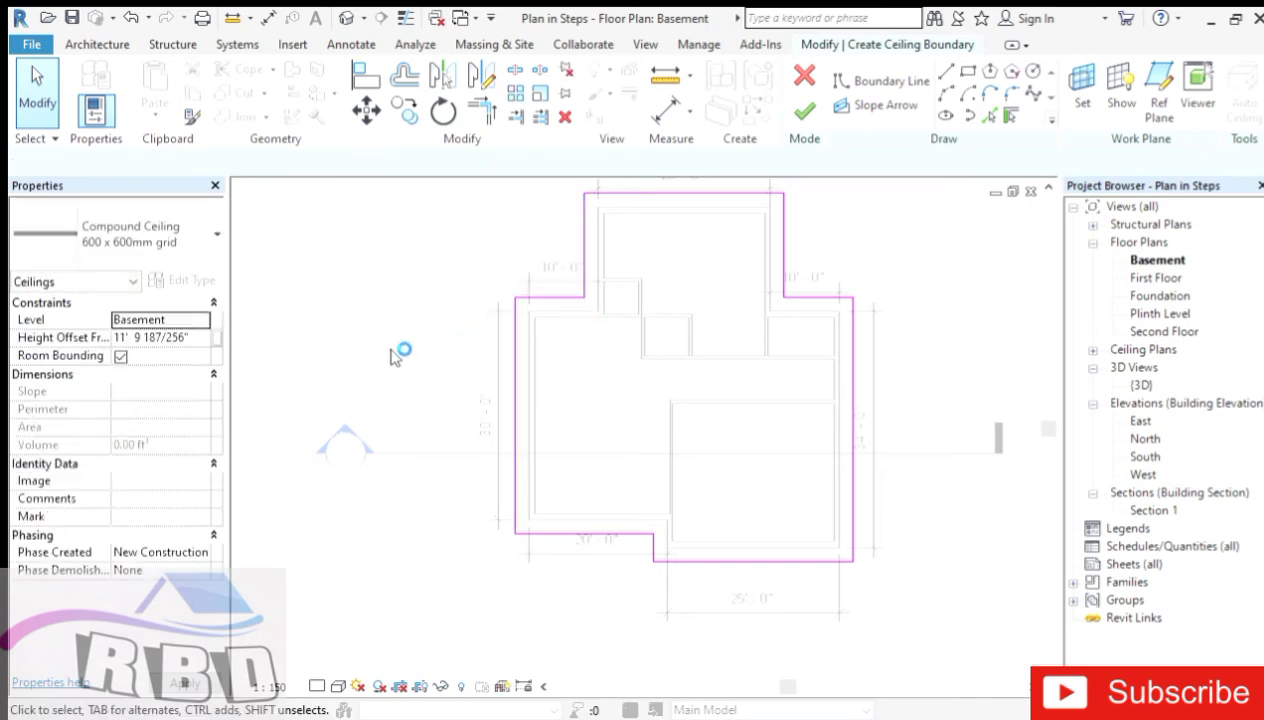
Finish the ceiling sketch and examine its overhang around the outer walls from below in the {3D} view.
scroll(403, 350, "down", 1)
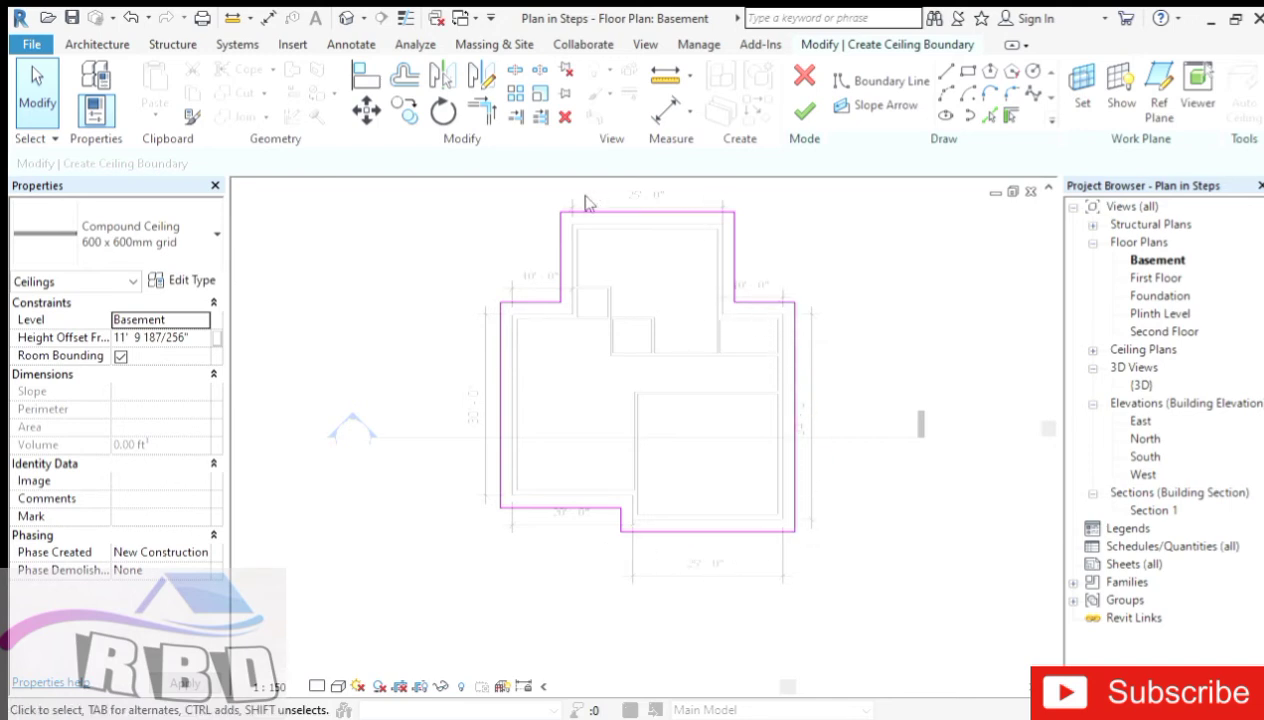
left_click(803, 114)
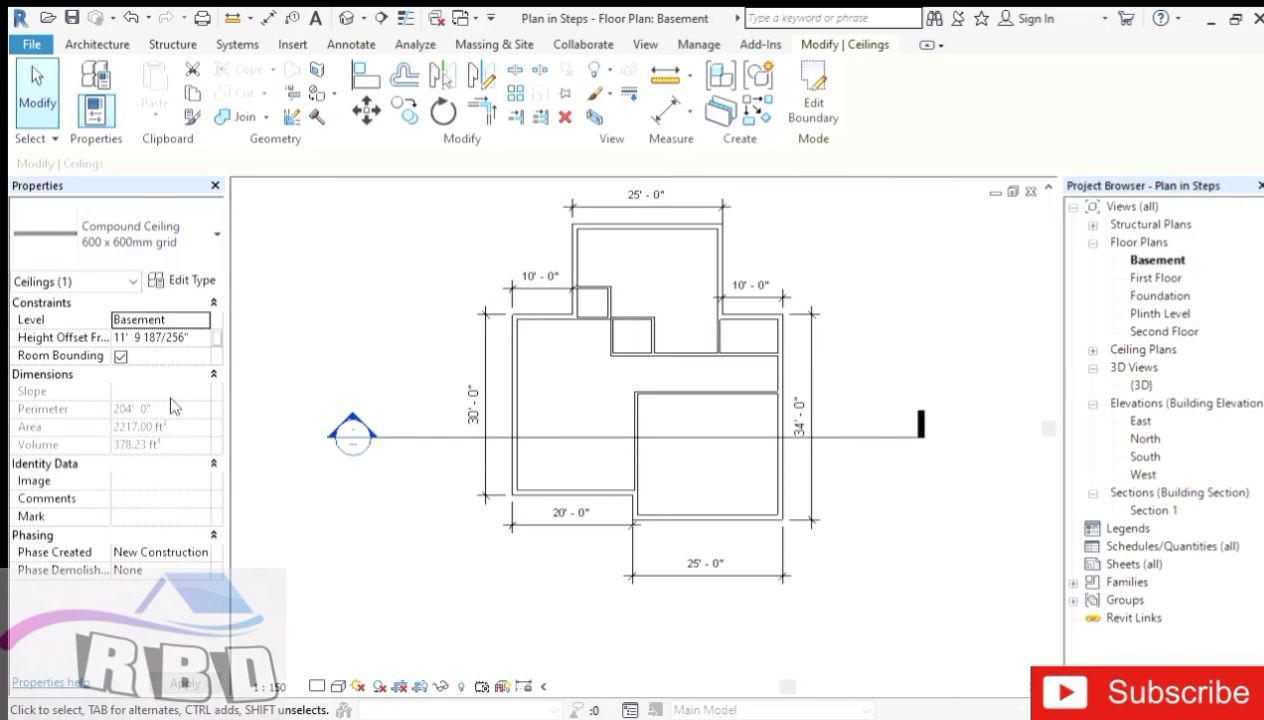
left_click(366, 515)
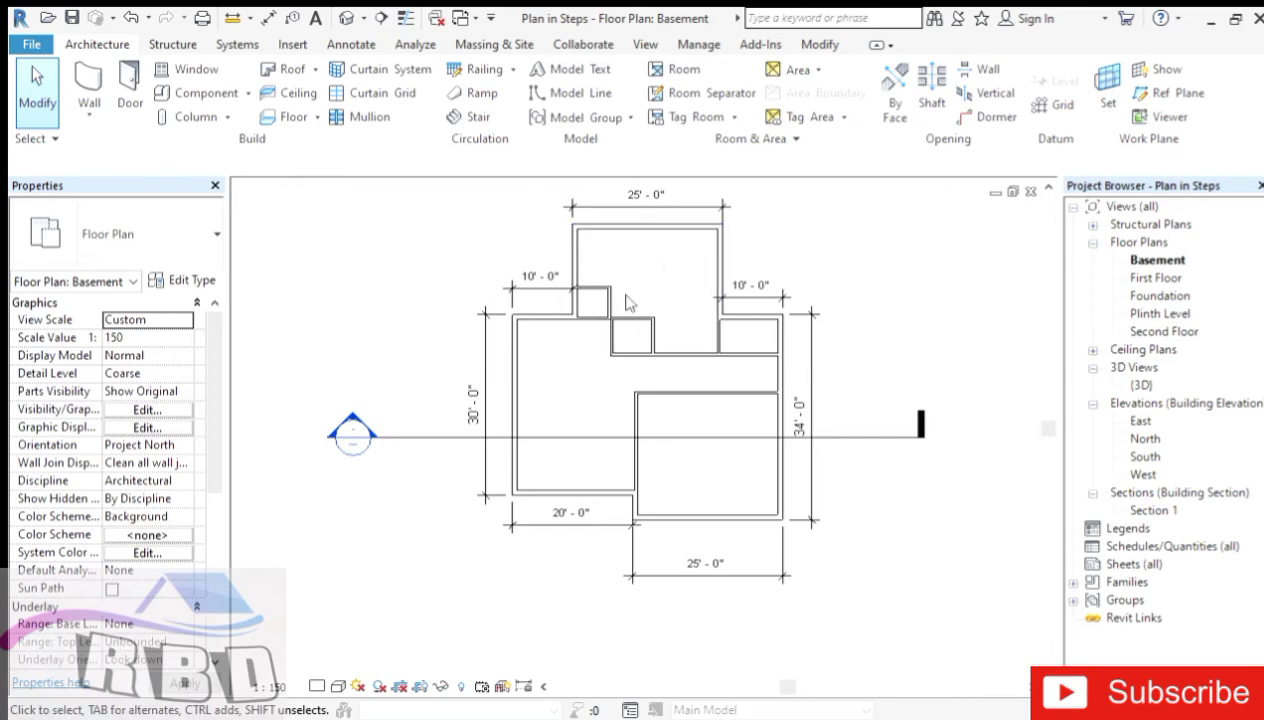
double_click(1139, 388)
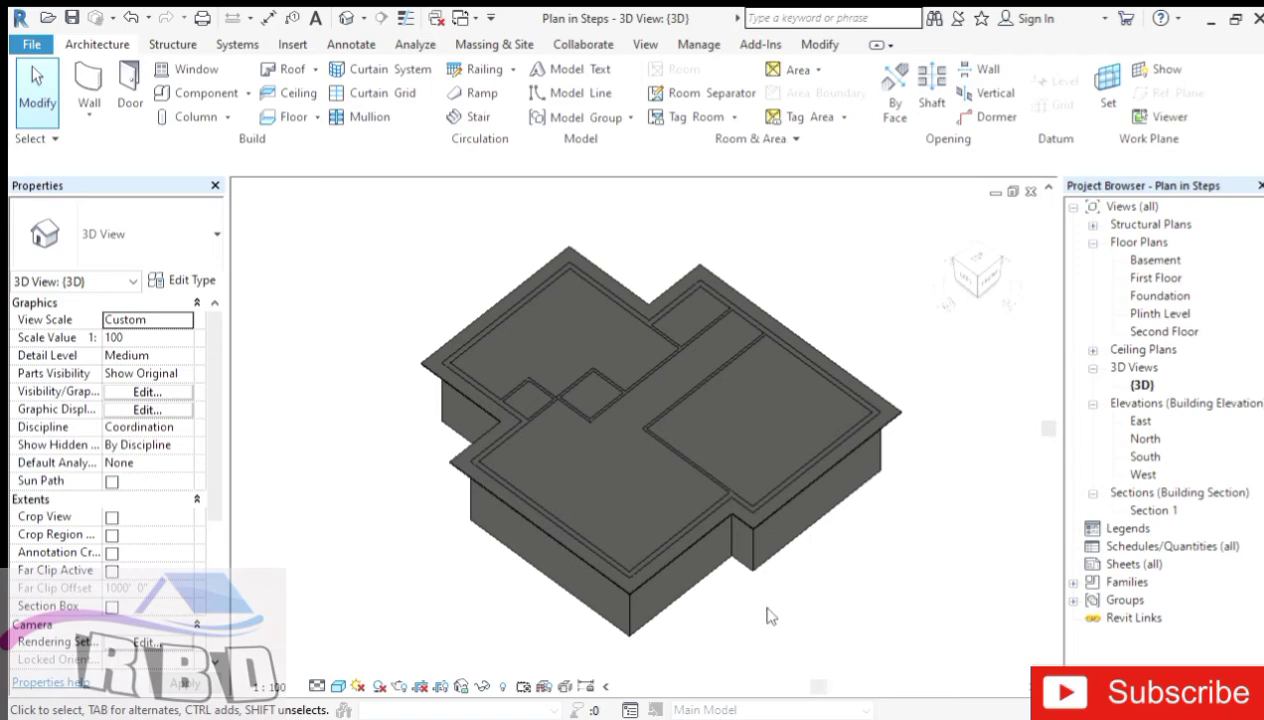
middle_click_drag(760, 618, 745, 231, "shift")
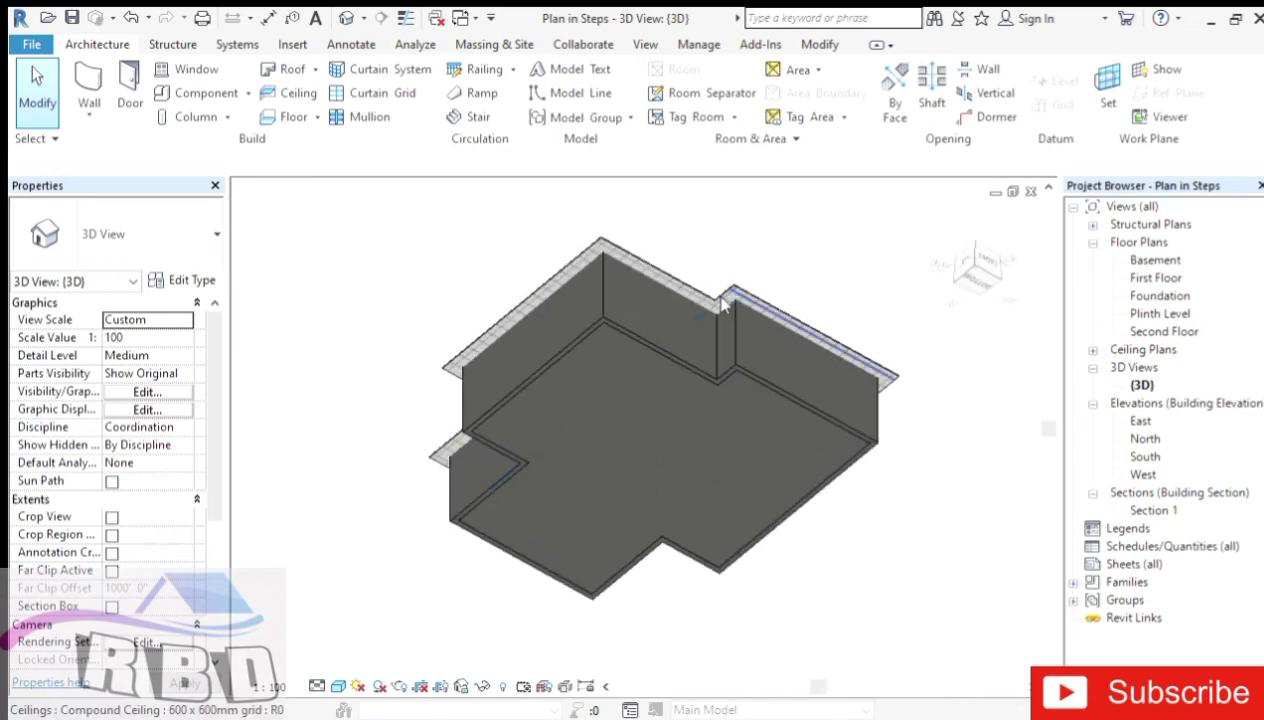